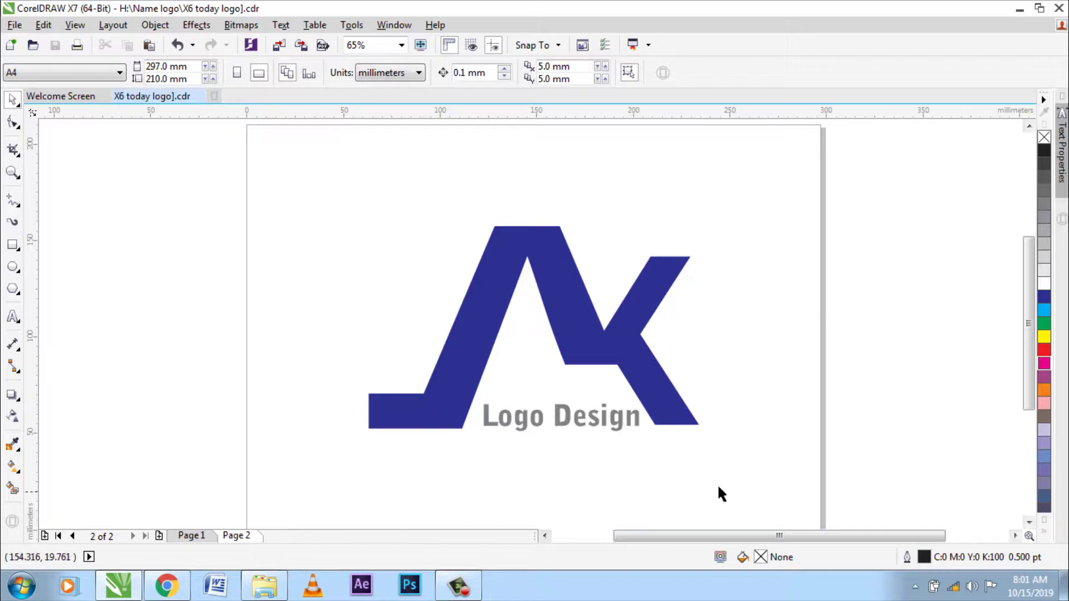
# Add a new blank page after page 2, which holds the finished logo
pyautogui.click(656, 342)
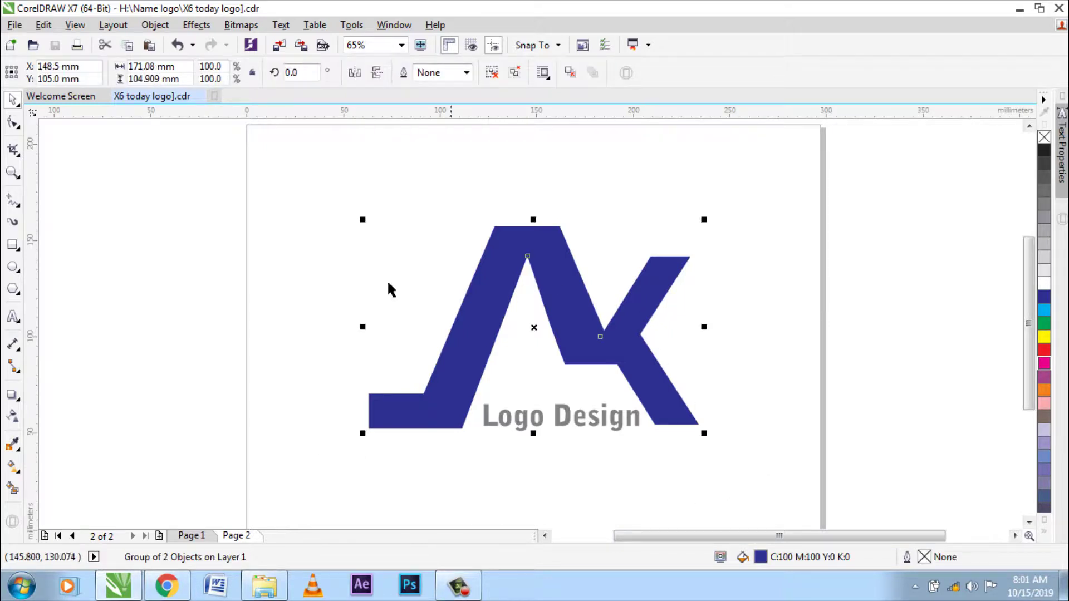
pyautogui.click(805, 412)
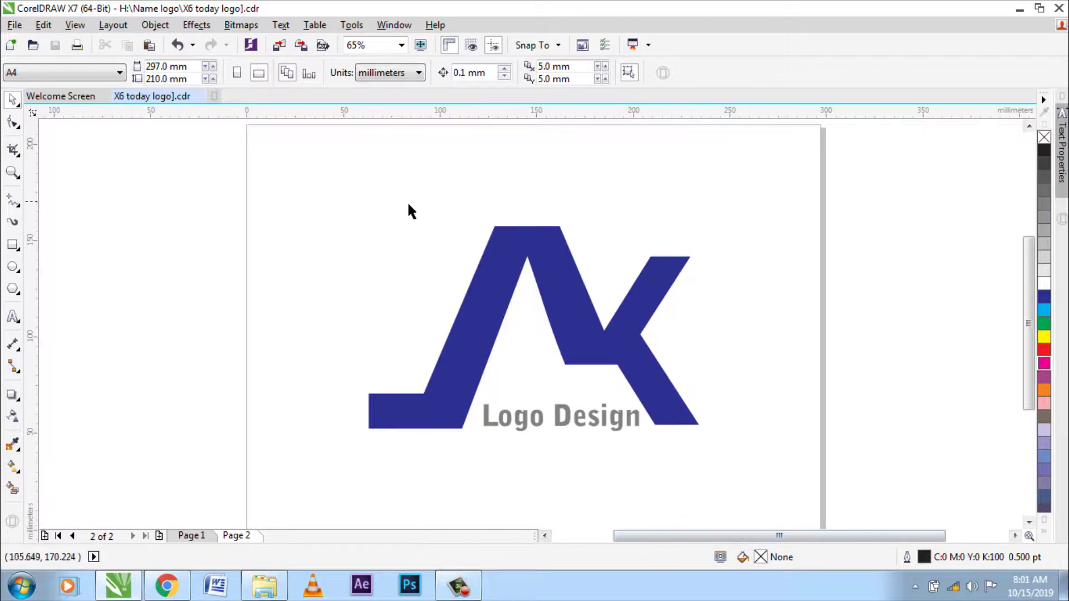
pyautogui.click(160, 536)
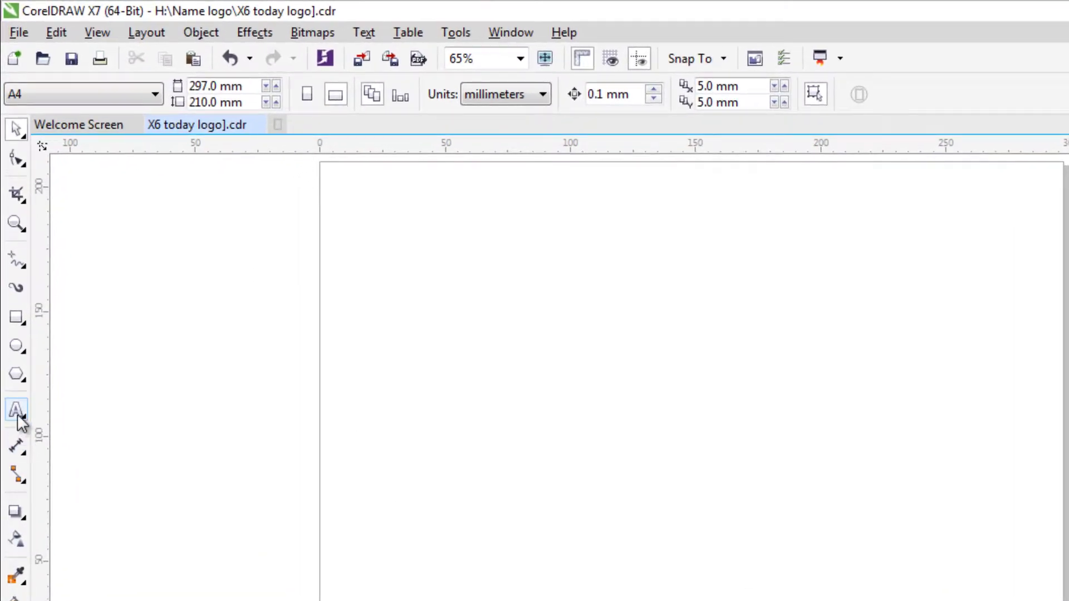
# Add the artistic text "AK" near the middle of the new page
pyautogui.click(18, 413)
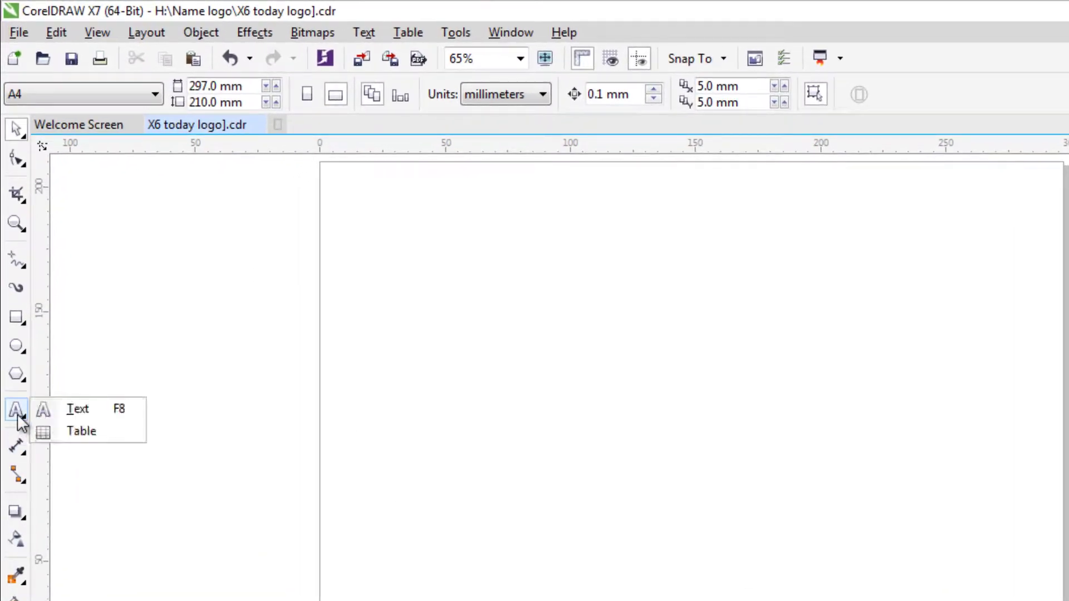
pyautogui.click(113, 409)
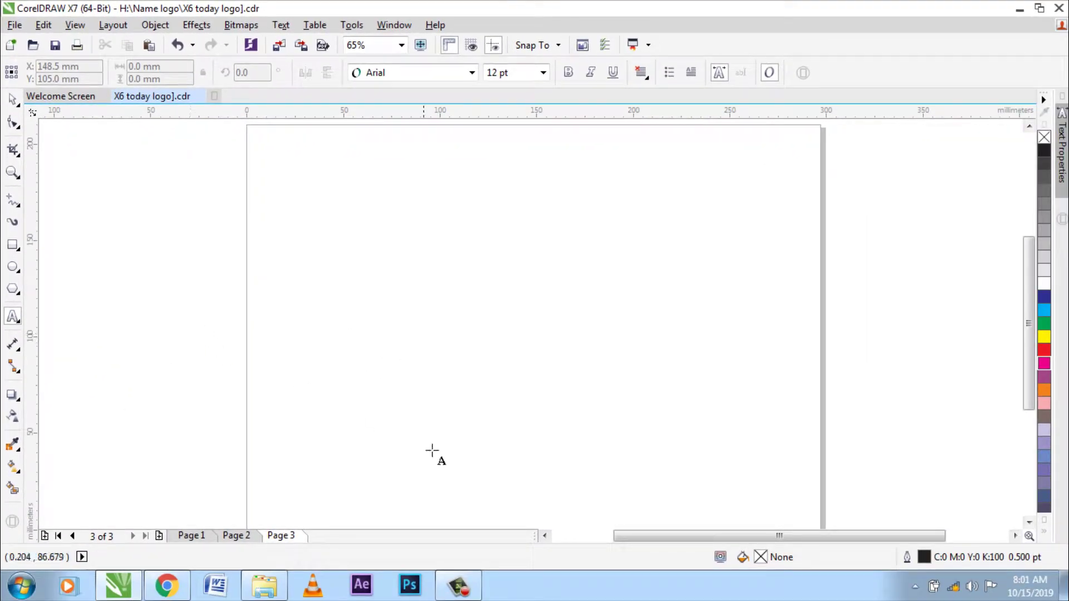
pyautogui.click(455, 322)
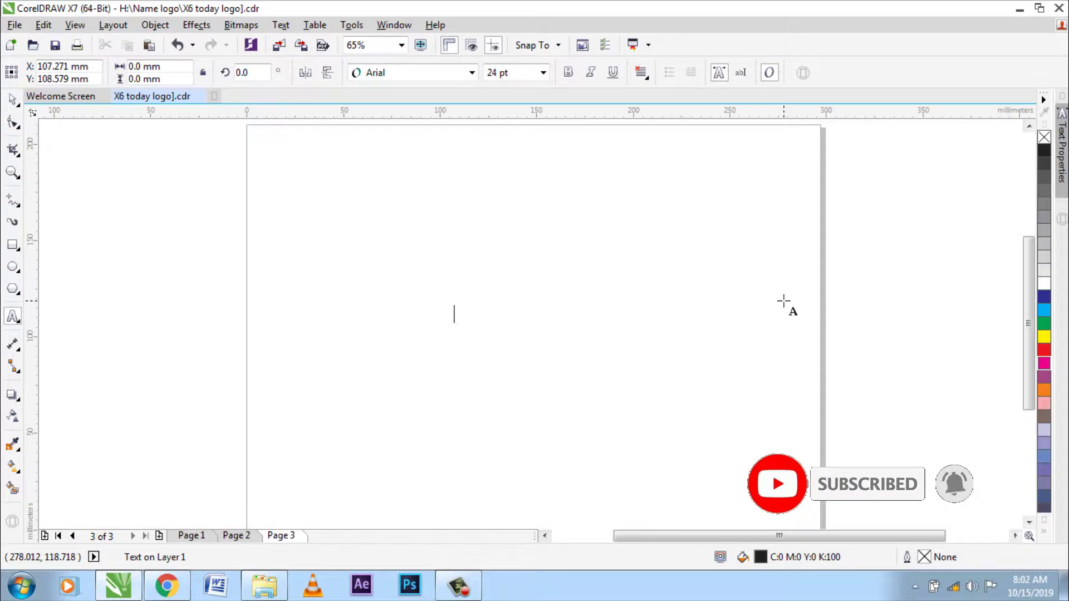
pyautogui.press('Escape')
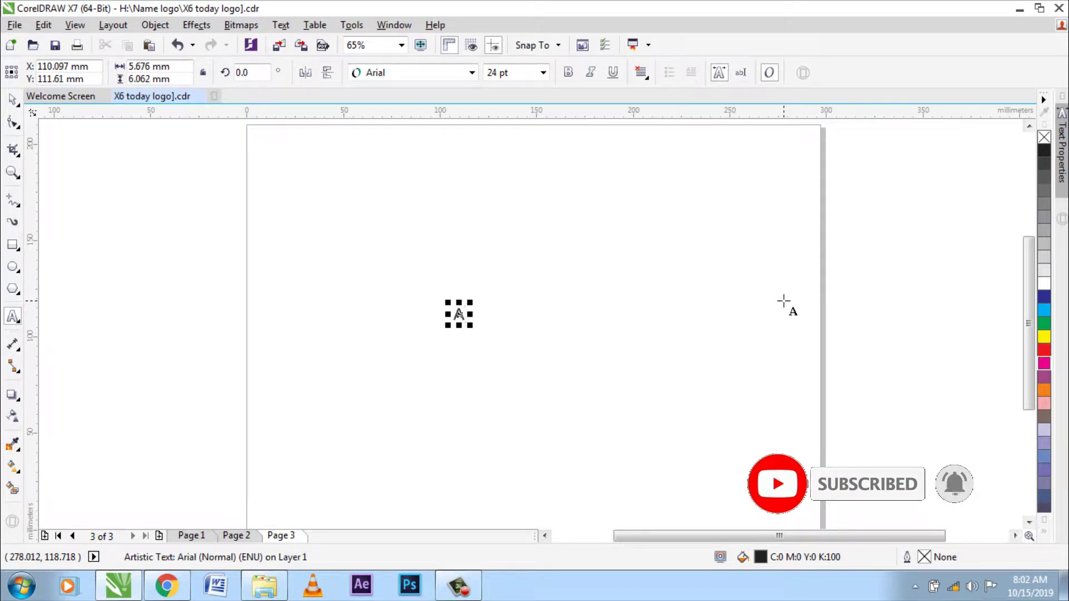
pyautogui.write('K')
pyautogui.press('Escape')
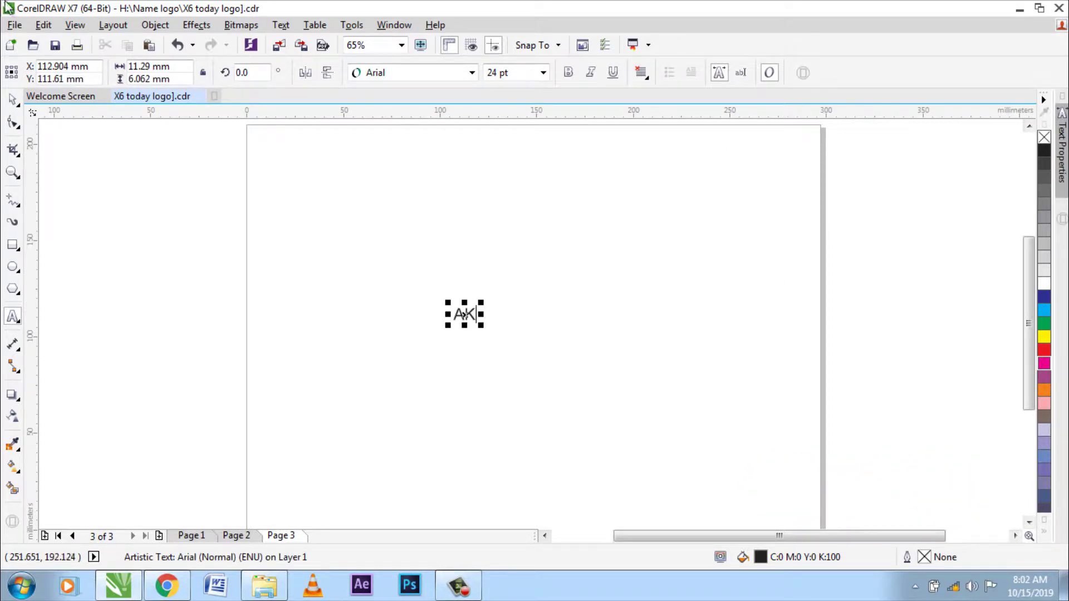
# Enlarge the "AK" text proportionally to about 129 mm wide and 69 mm high on the page
pyautogui.click(13, 99)
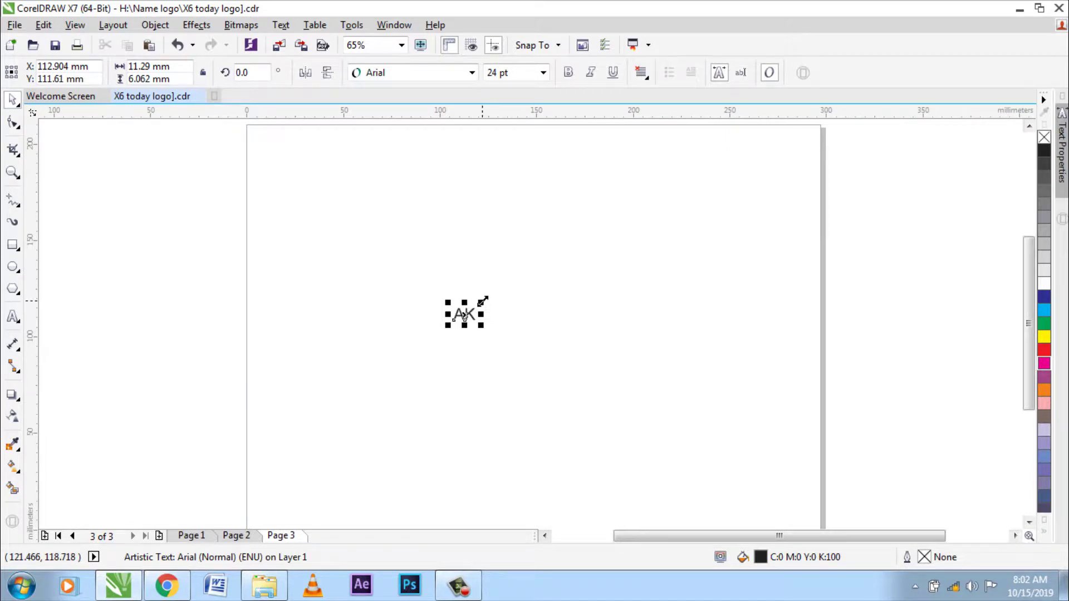
pyautogui.moveTo(482, 301); pyautogui.dragTo(596, 213)
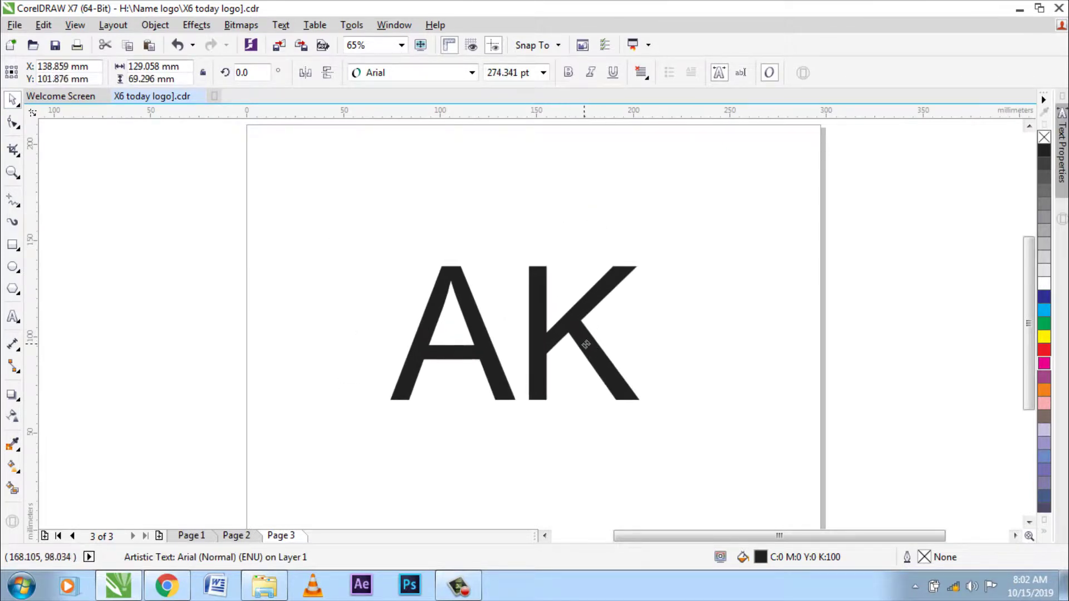
pyautogui.click(200, 234)
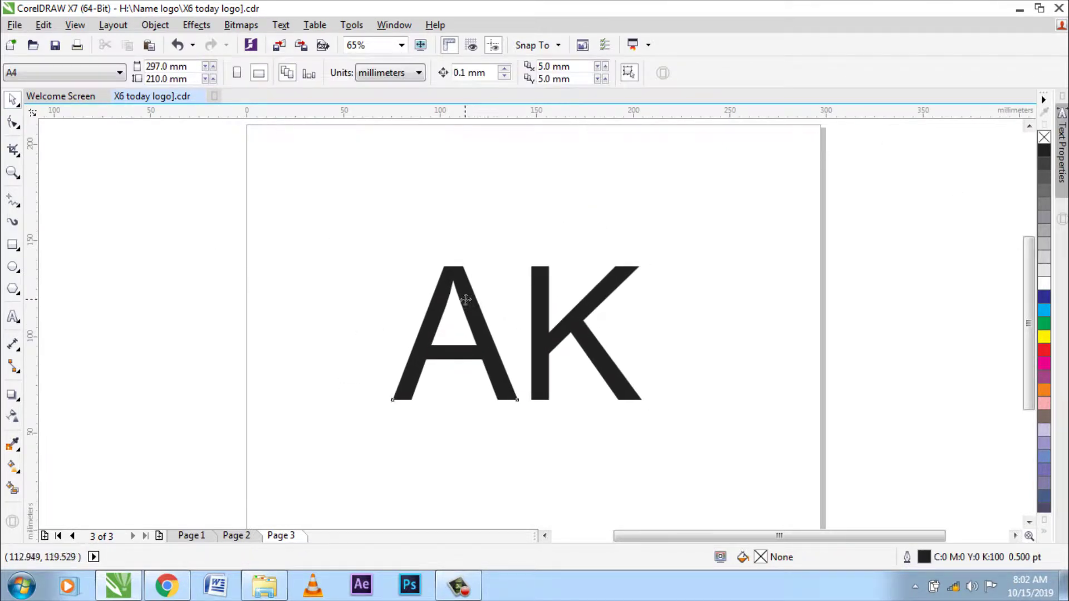
pyautogui.click(466, 300)
# Change the font of the "AK" text to BellGothic Blk BT
pyautogui.moveTo(761, 434); pyautogui.dragTo(228, 206)
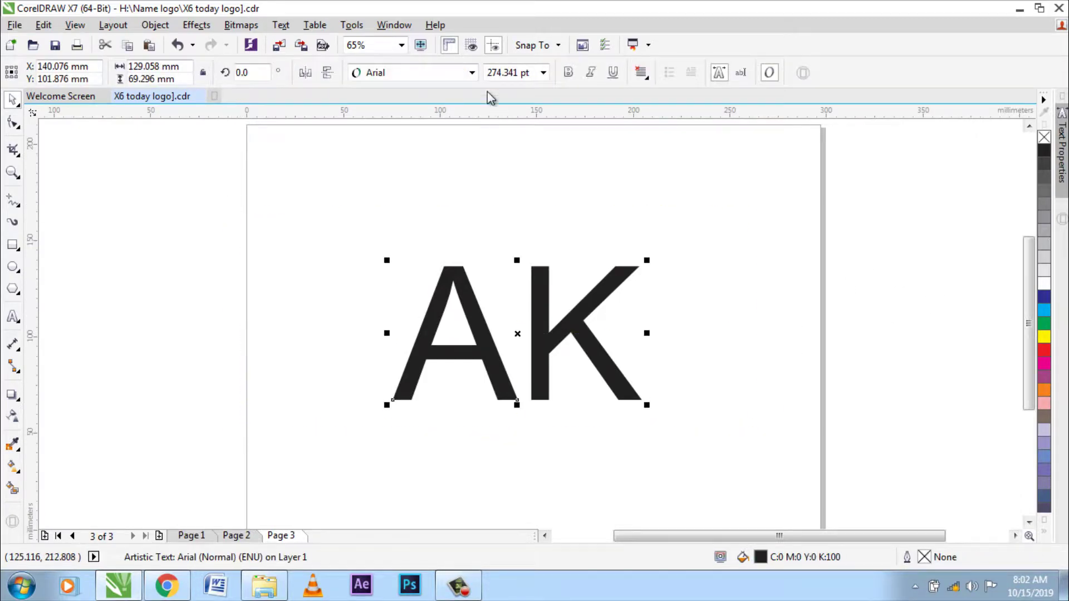
pyautogui.click(471, 73)
pyautogui.moveTo(436, 89)
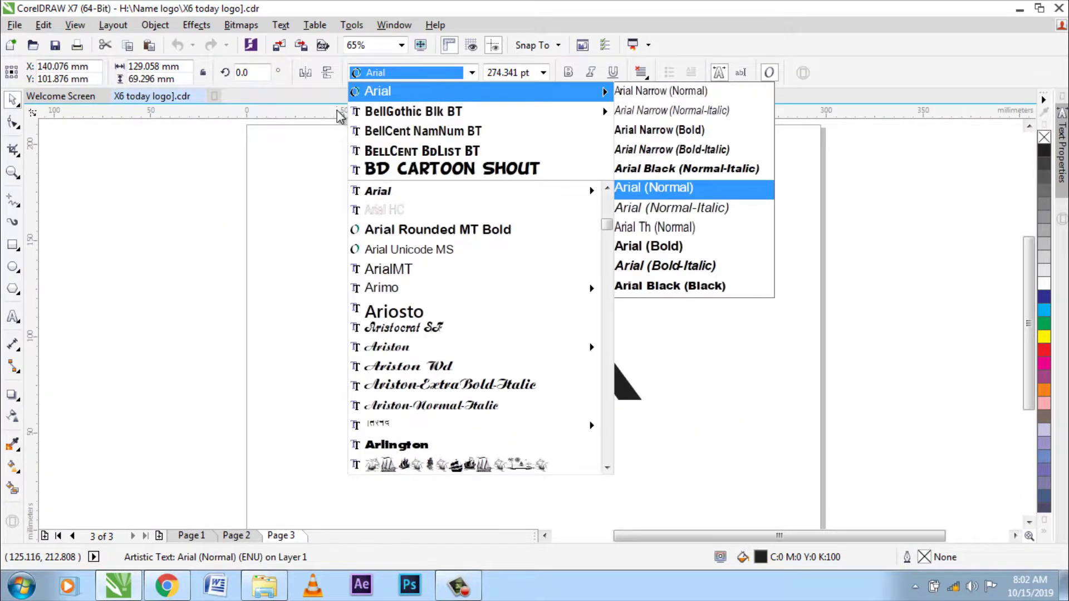
pyautogui.moveTo(382, 118)
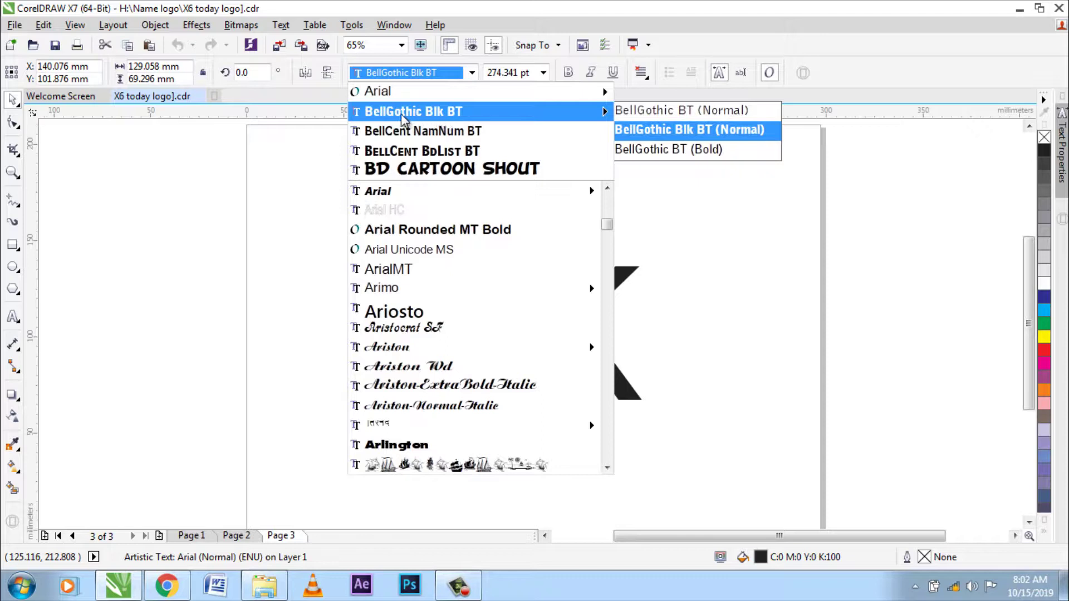
pyautogui.click(465, 113)
pyautogui.scroll(-2, 639, 370)
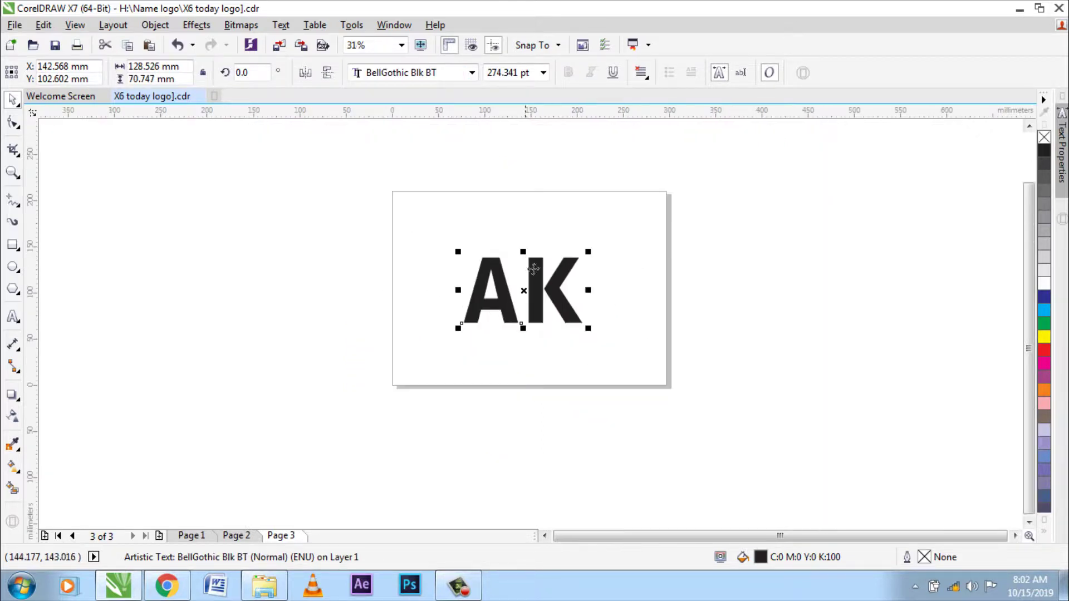
pyautogui.scroll(2, 604, 308)
pyautogui.click(504, 273)
pyautogui.click(512, 182)
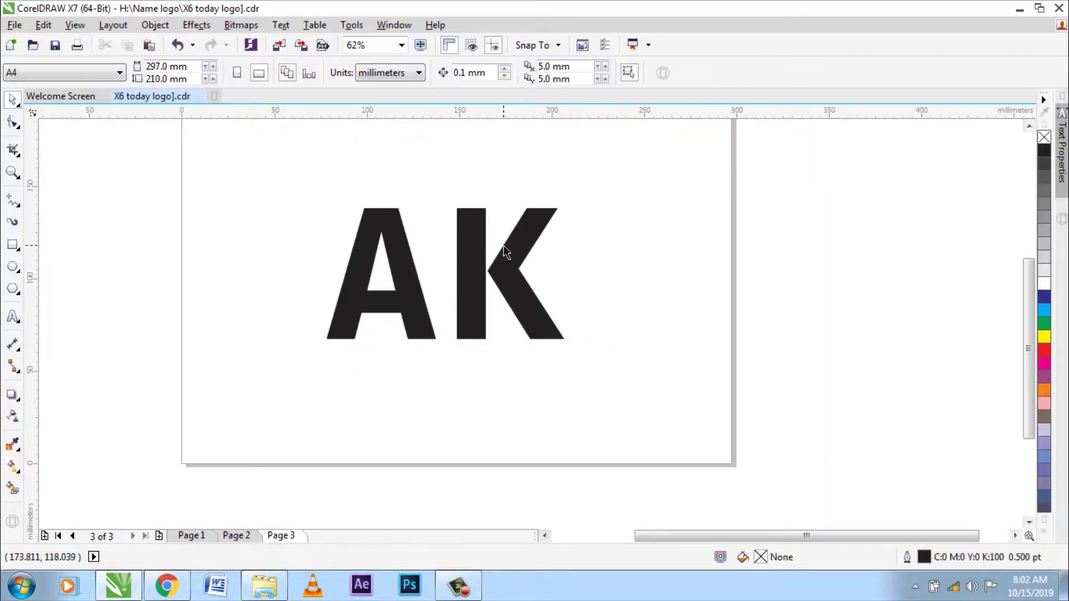
# Copy and paste the "AK" text, and place the duplicate outside the page beyond its right edge
pyautogui.click(339, 257)
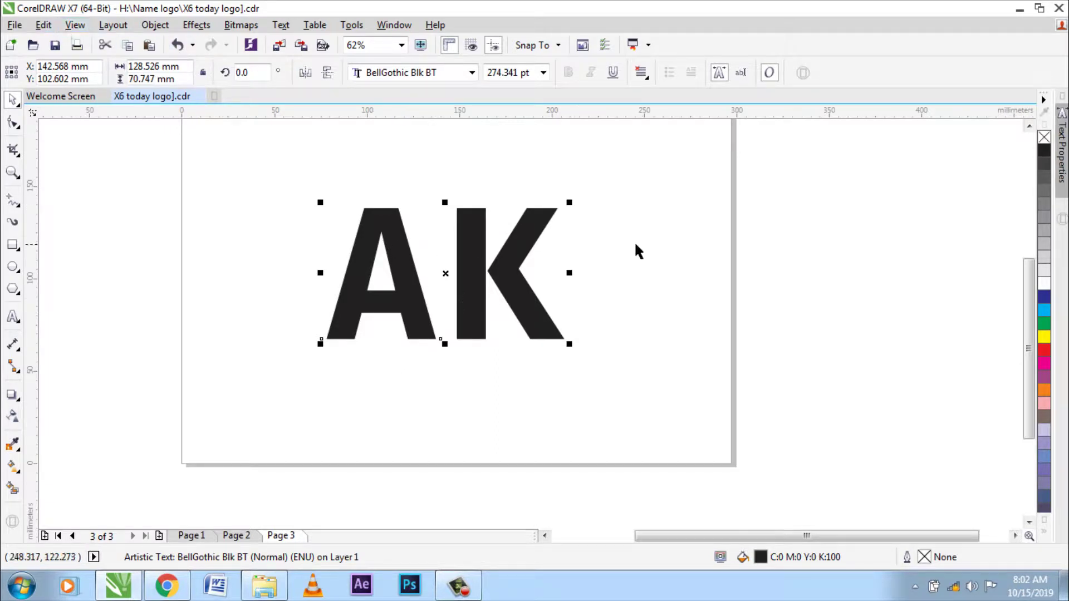
pyautogui.click(43, 25)
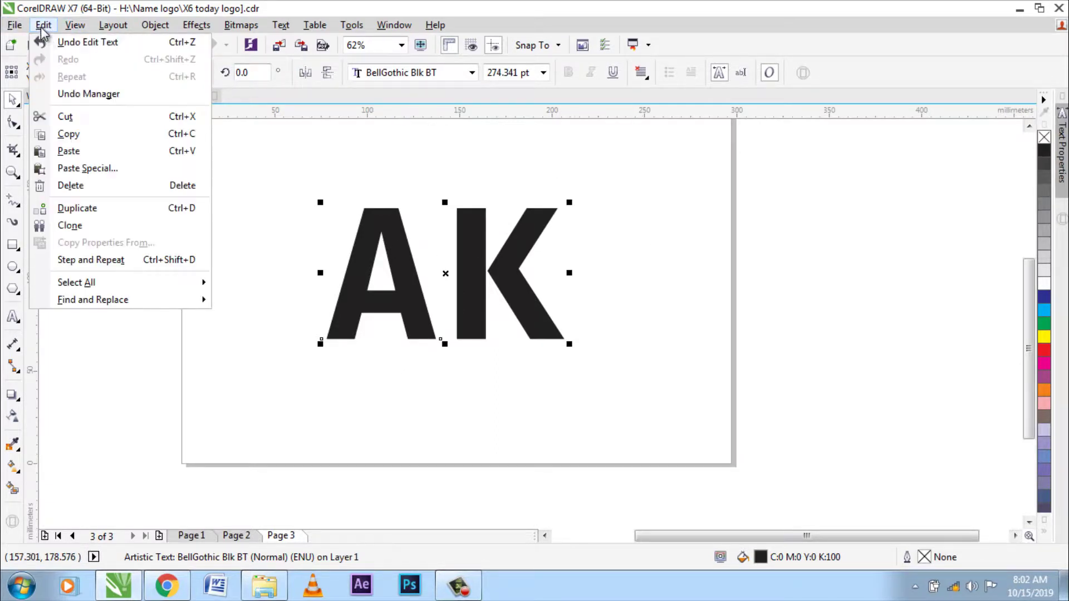
pyautogui.click(70, 132)
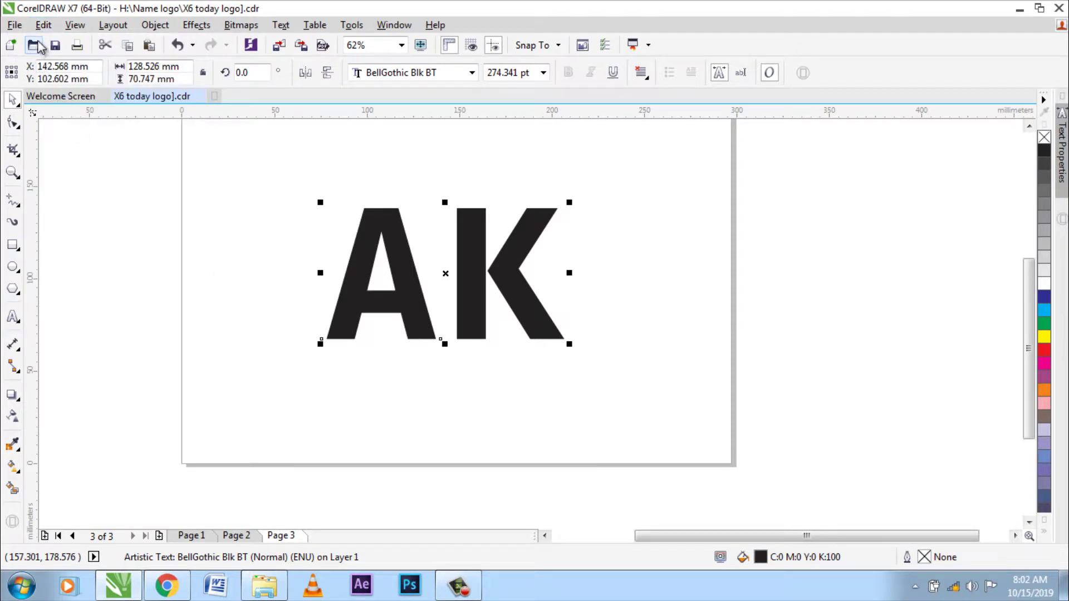
pyautogui.click(43, 26)
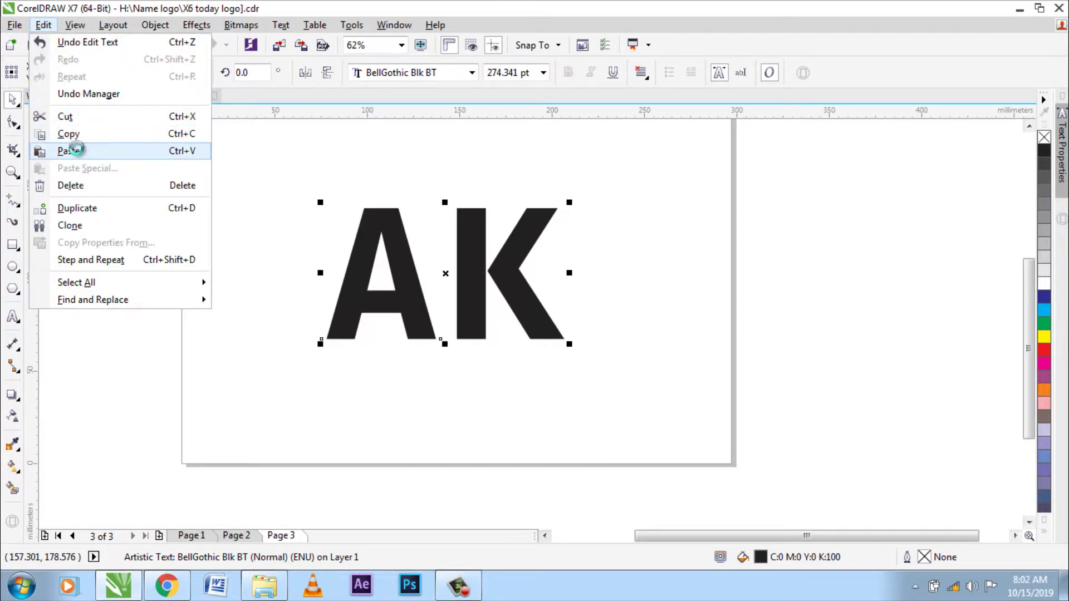
pyautogui.click(73, 151)
pyautogui.moveTo(477, 262); pyautogui.dragTo(916, 274)
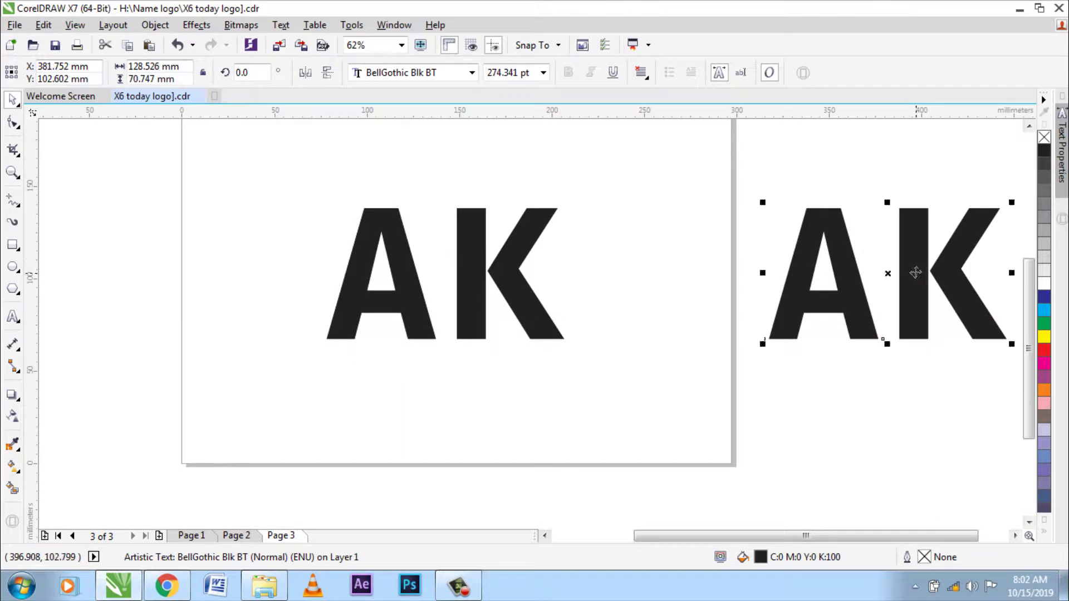
pyautogui.click(716, 189)
pyautogui.scroll(-2, 716, 189)
pyautogui.scroll(2, 453, 318)
pyautogui.click(454, 317)
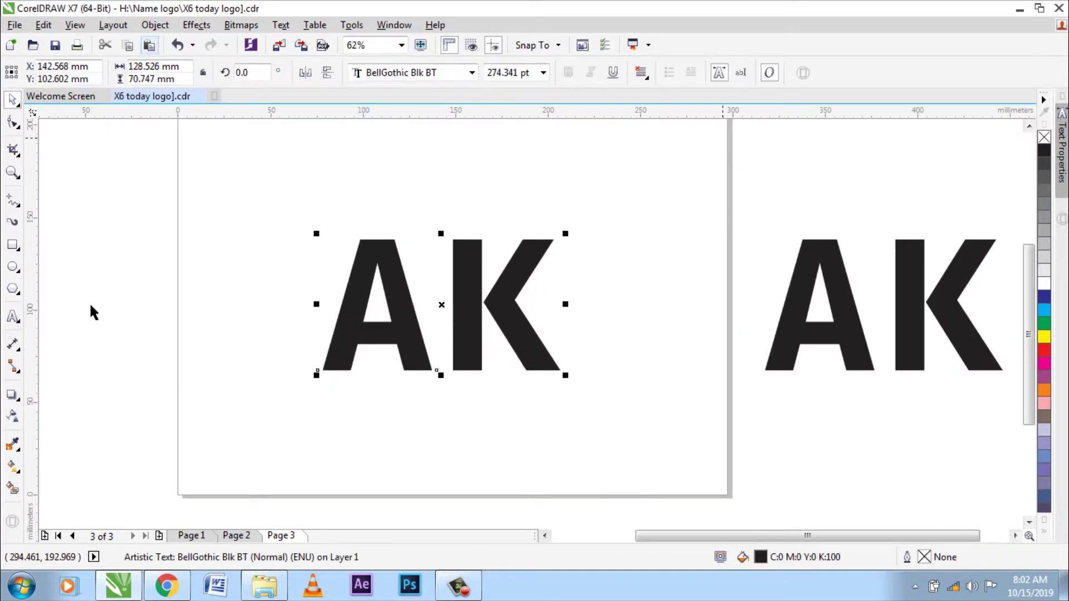
pyautogui.click(650, 334)
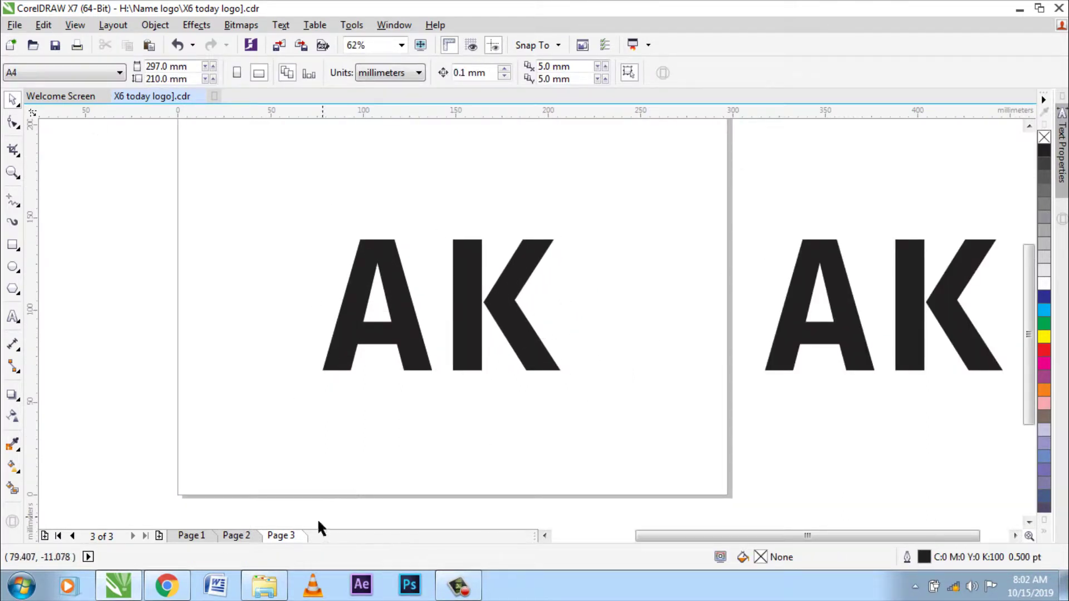
# Remove the fill from the "AK" text on the page and give it a black outline
pyautogui.click(419, 341)
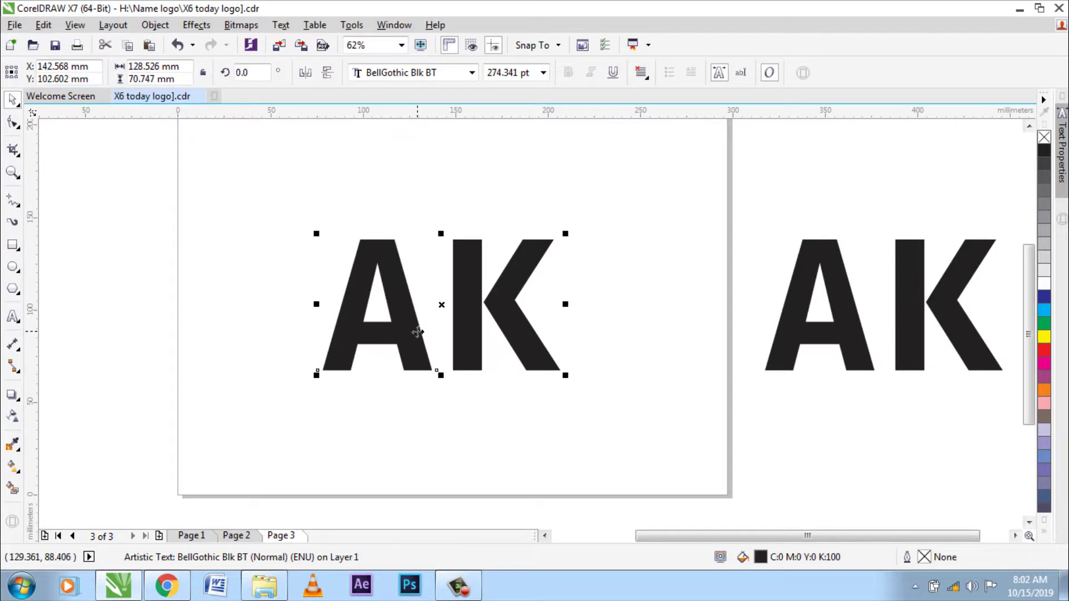
pyautogui.scroll(3, 410, 337)
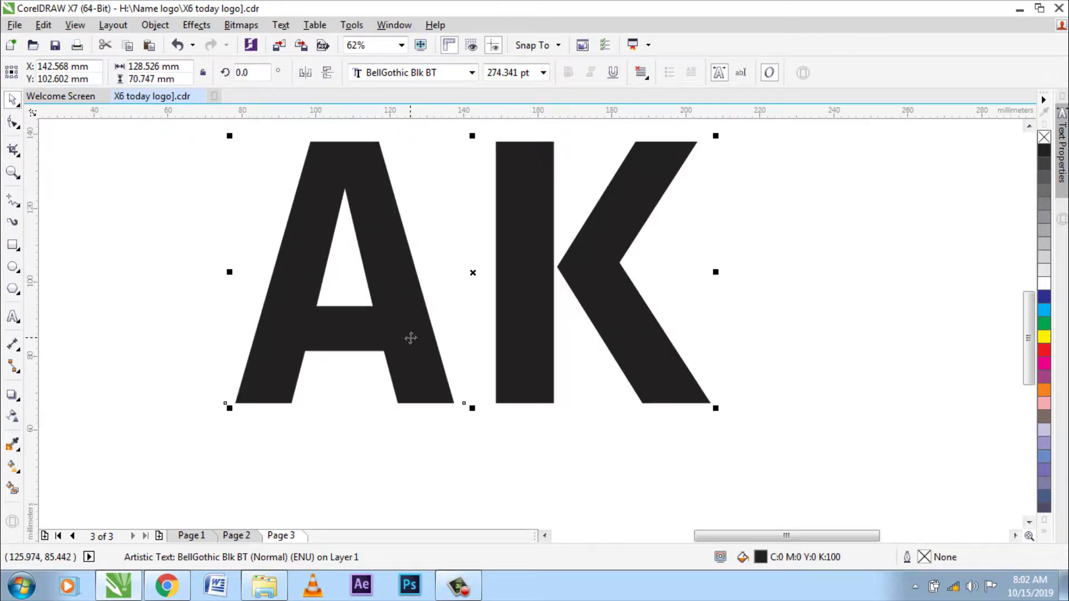
pyautogui.click(1044, 138)
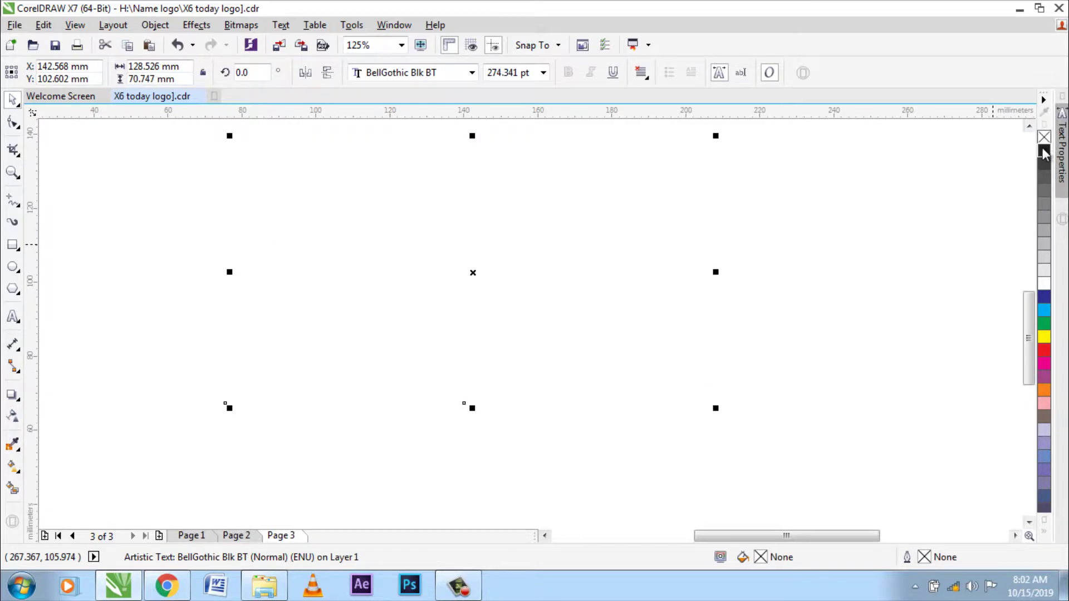
pyautogui.rightClick(1043, 151)
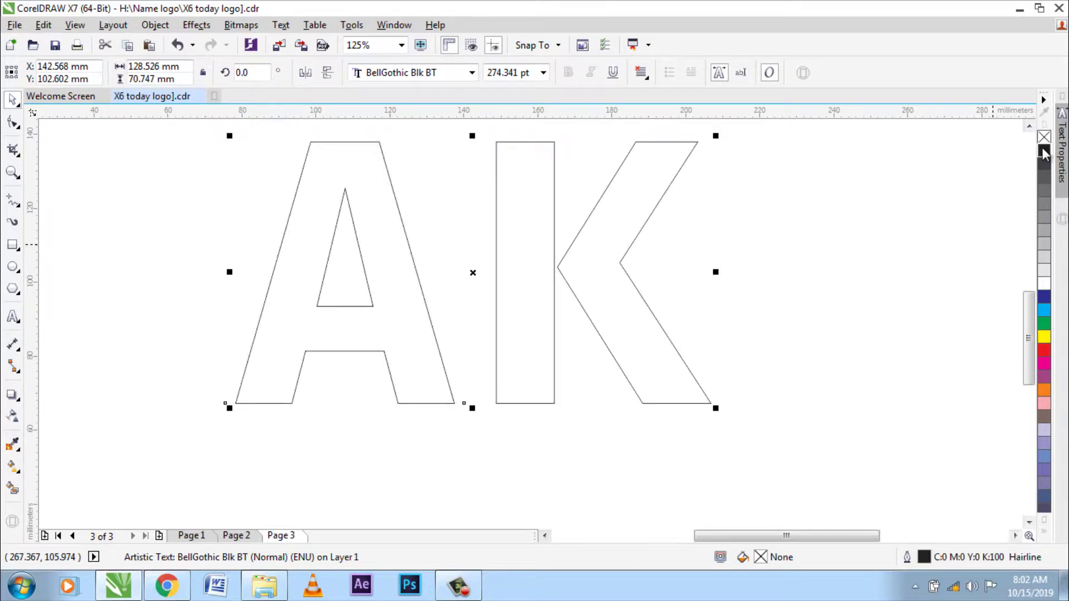
pyautogui.click(61, 226)
# Draw a closed four-sided Pen shape around the A's crossbar, about 23 mm wide and 18 mm high, following the inner leg edges
pyautogui.click(15, 205)
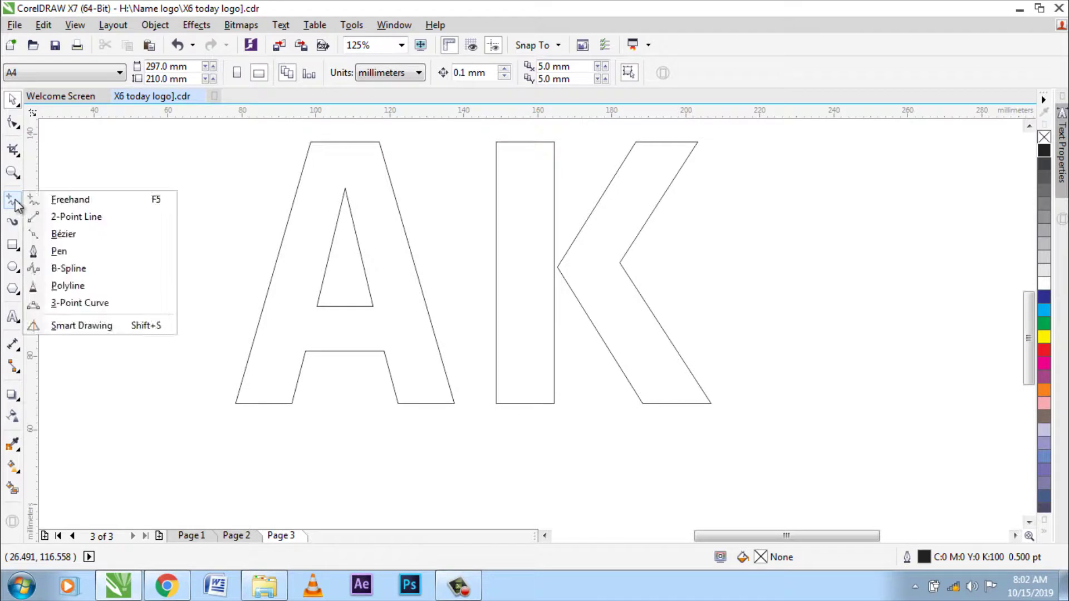
pyautogui.click(114, 238)
pyautogui.click(18, 249)
pyautogui.moveTo(13, 201)
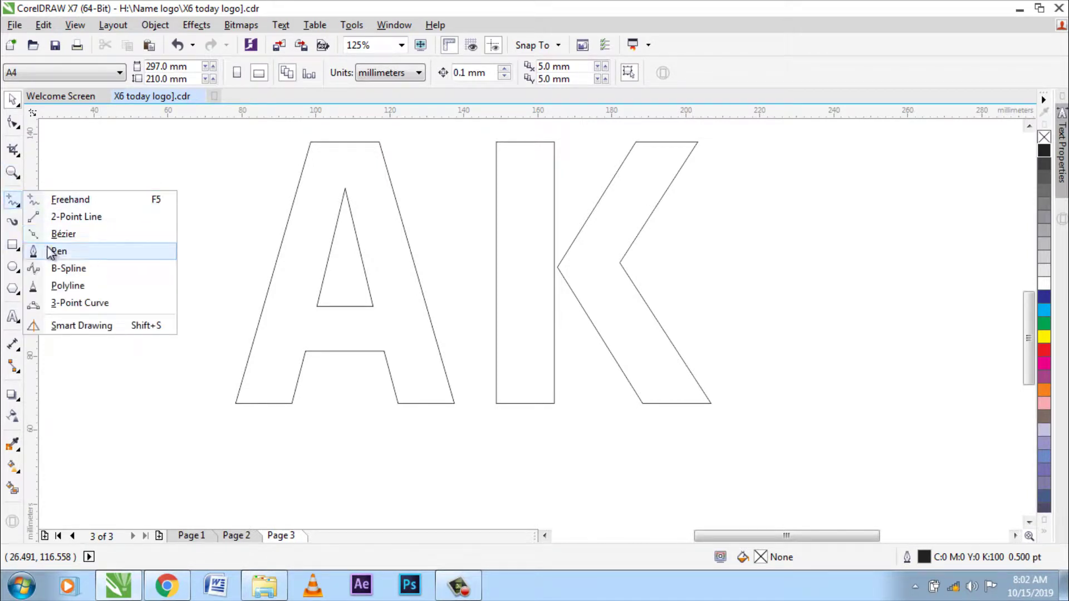
pyautogui.click(108, 250)
pyautogui.scroll(2, 308, 341)
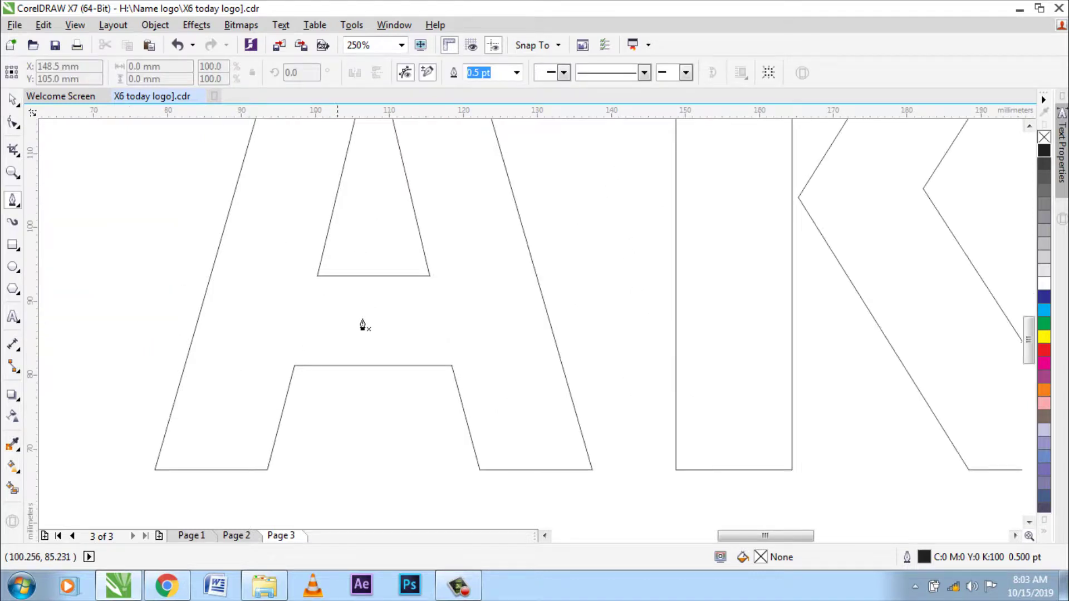
pyautogui.scroll(-2, 398, 360)
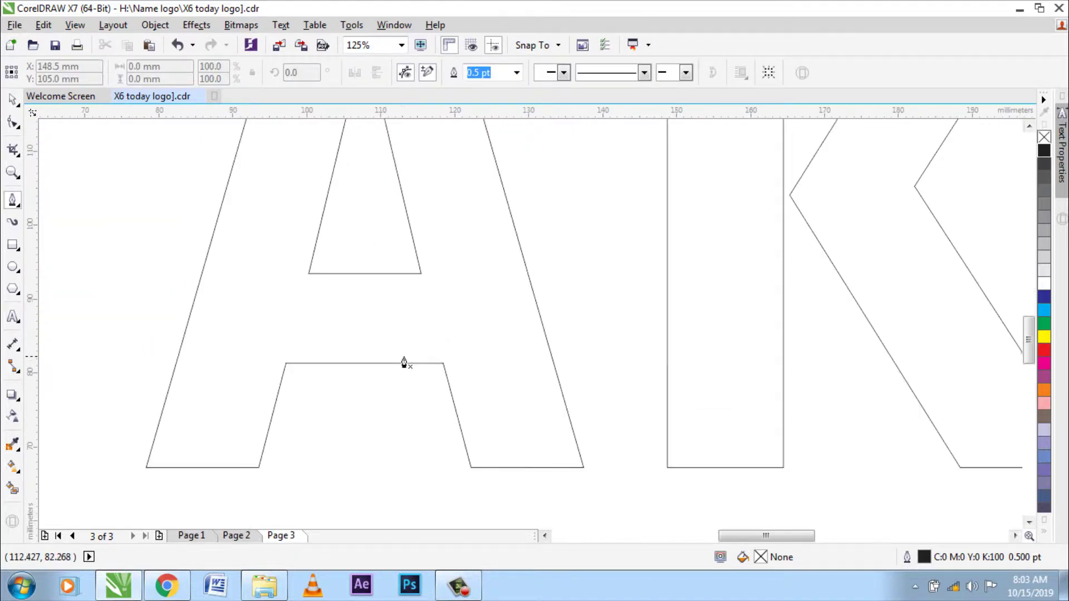
pyautogui.scroll(2, 334, 384)
pyautogui.click(292, 451)
pyautogui.click(462, 452)
pyautogui.click(427, 320)
pyautogui.click(325, 321)
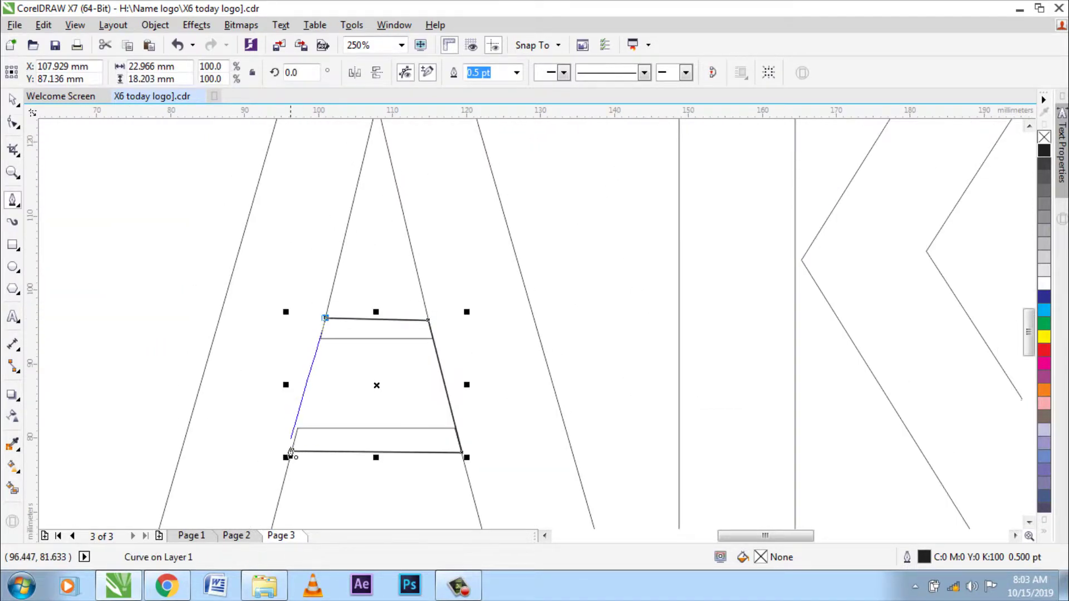
pyautogui.click(291, 452)
pyautogui.scroll(-4, 353, 334)
pyautogui.click(12, 99)
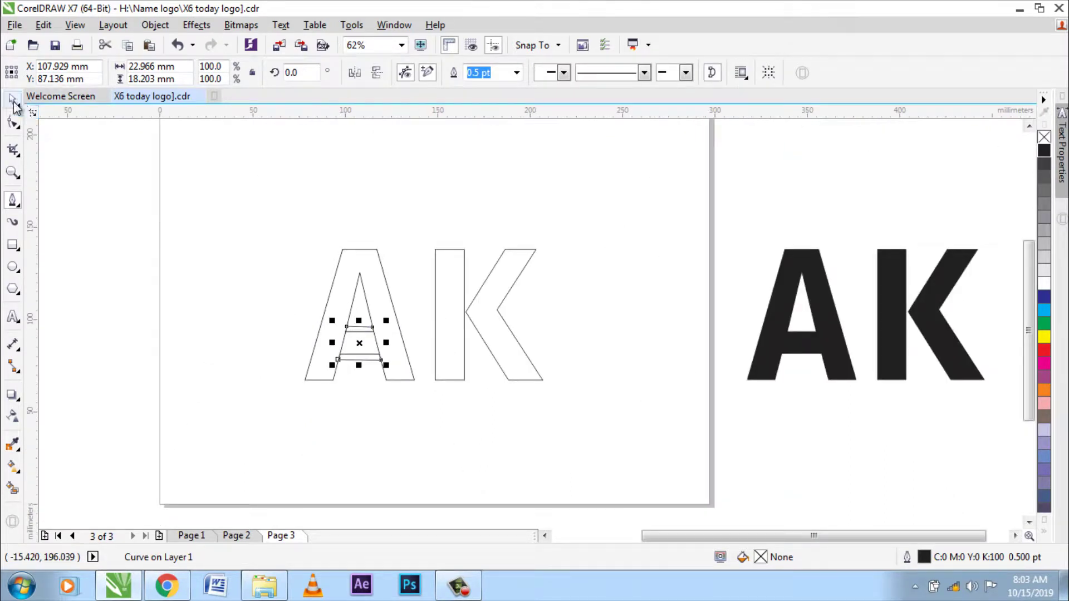
pyautogui.click(245, 279)
# Trim the A's crossbar out of the outlined letters with the four-sided Pen shape, and delete that shape
pyautogui.scroll(2, 378, 334)
pyautogui.click(453, 370)
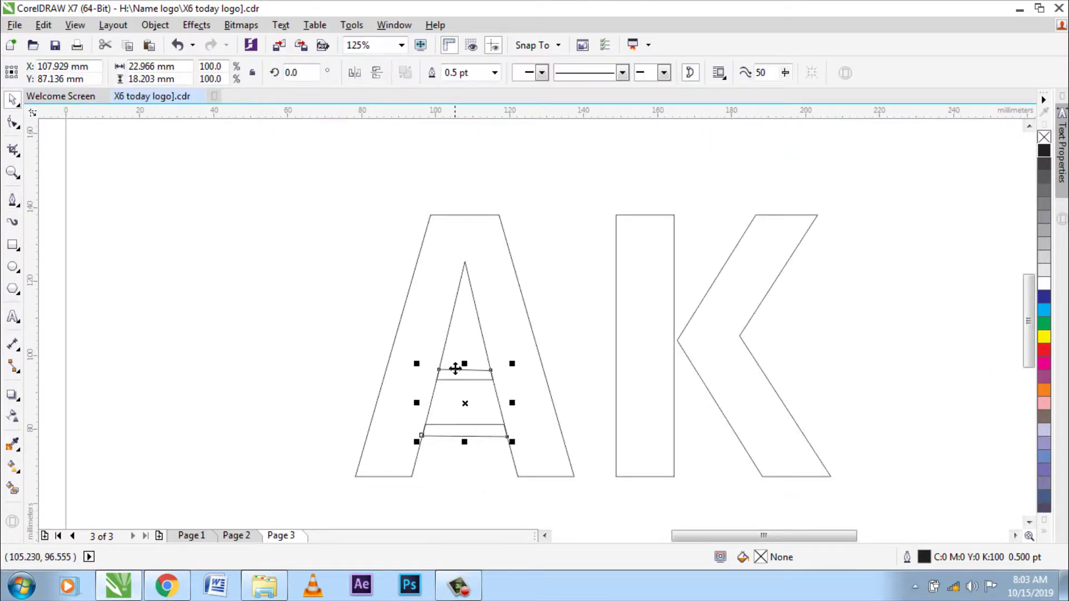
pyautogui.scroll(-1, 412, 358)
pyautogui.scroll(1, 385, 334)
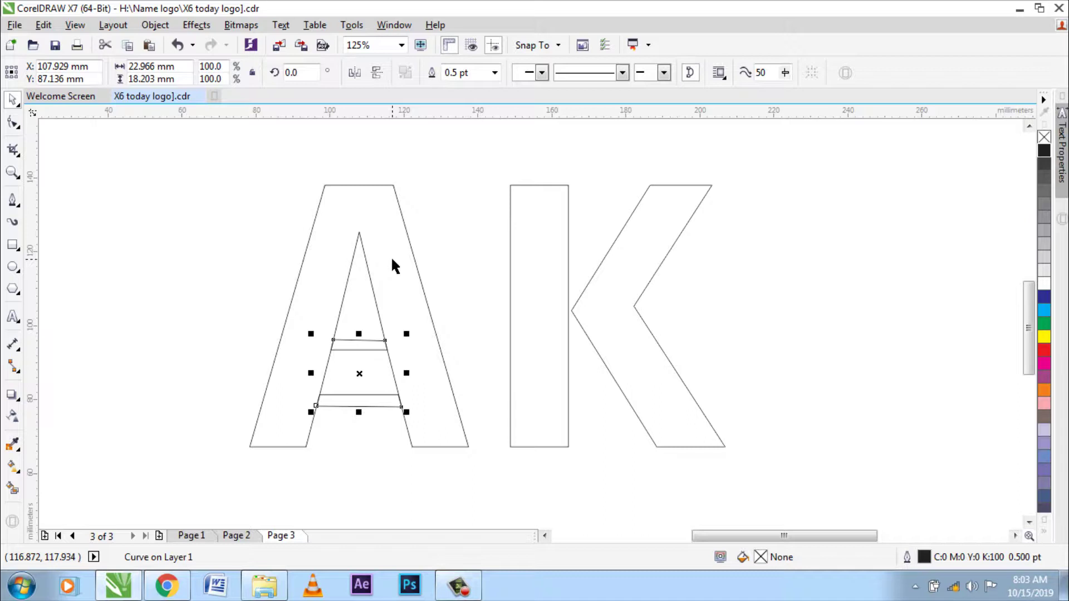
pyautogui.hotkey('ctrl', 'a')
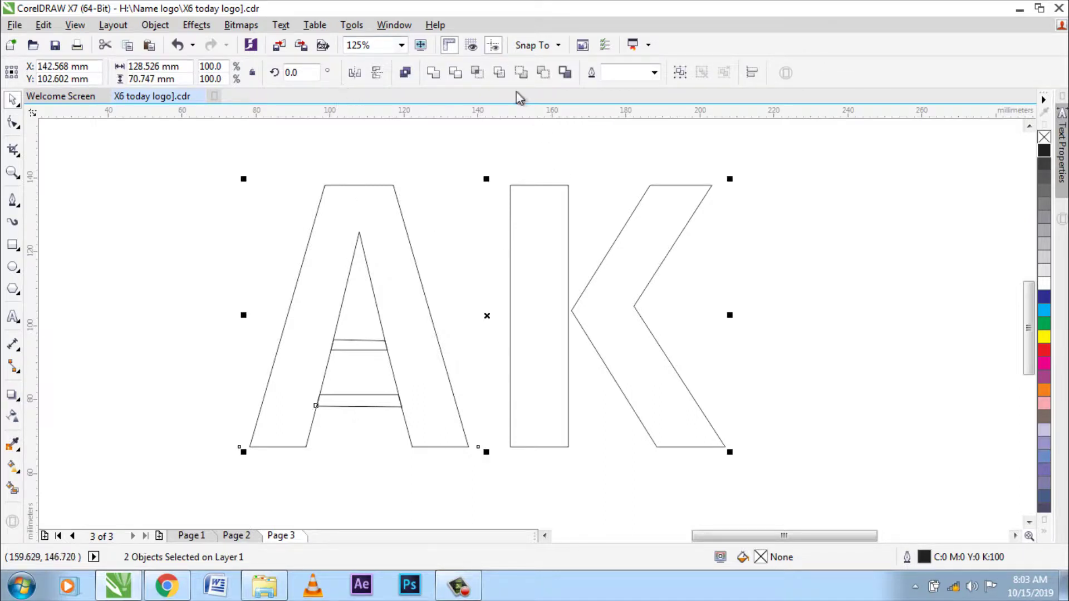
pyautogui.click(455, 72)
pyautogui.click(348, 408)
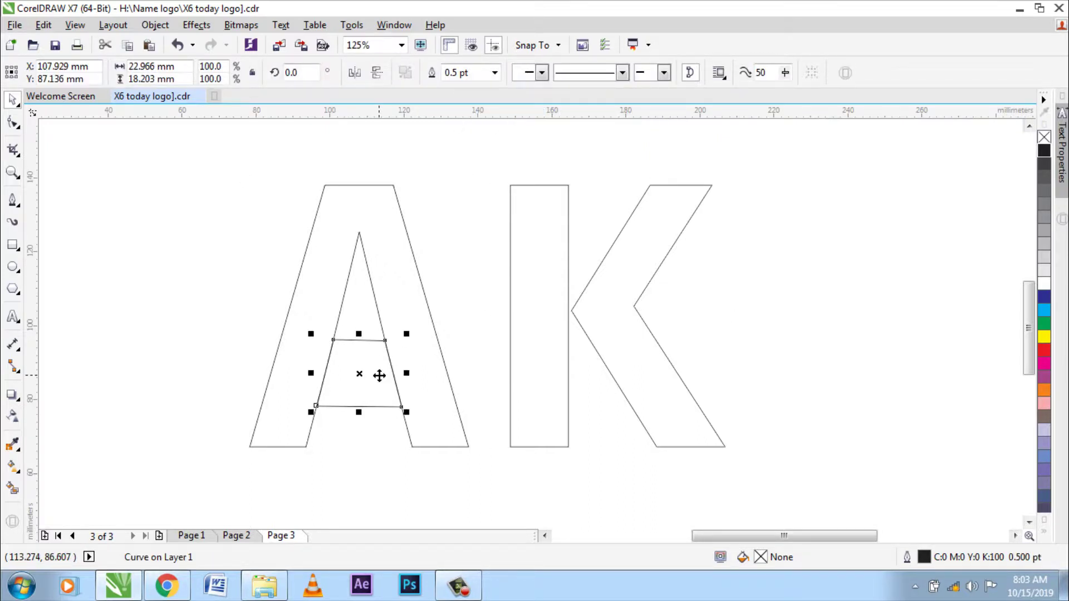
pyautogui.press('Delete')
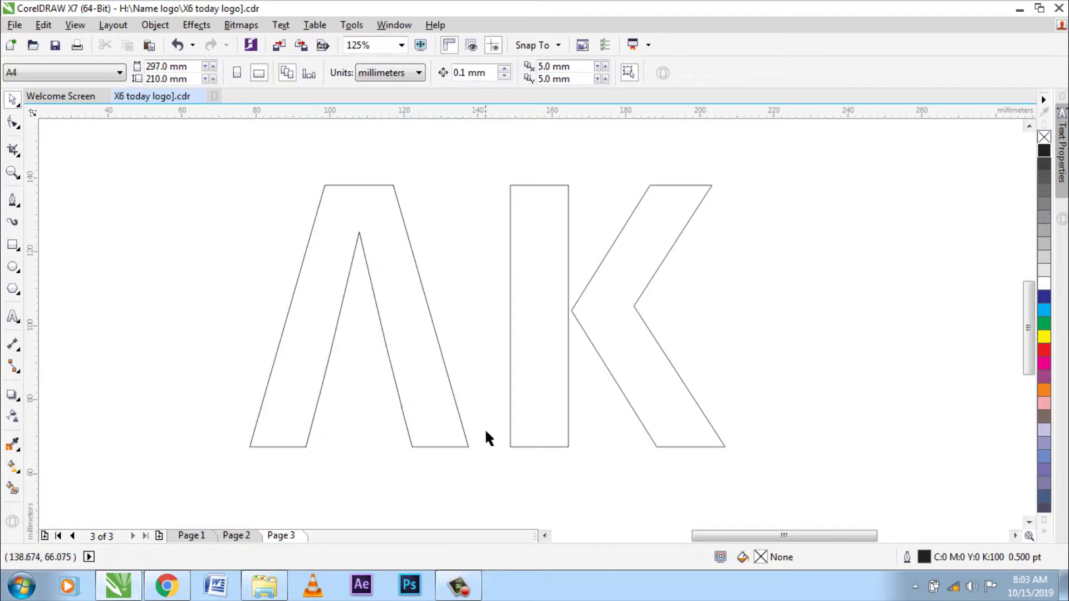
# Break the AK curve apart and move both K pieces about 41 mm to the right, away from the A
pyautogui.scroll(-1, 473, 206)
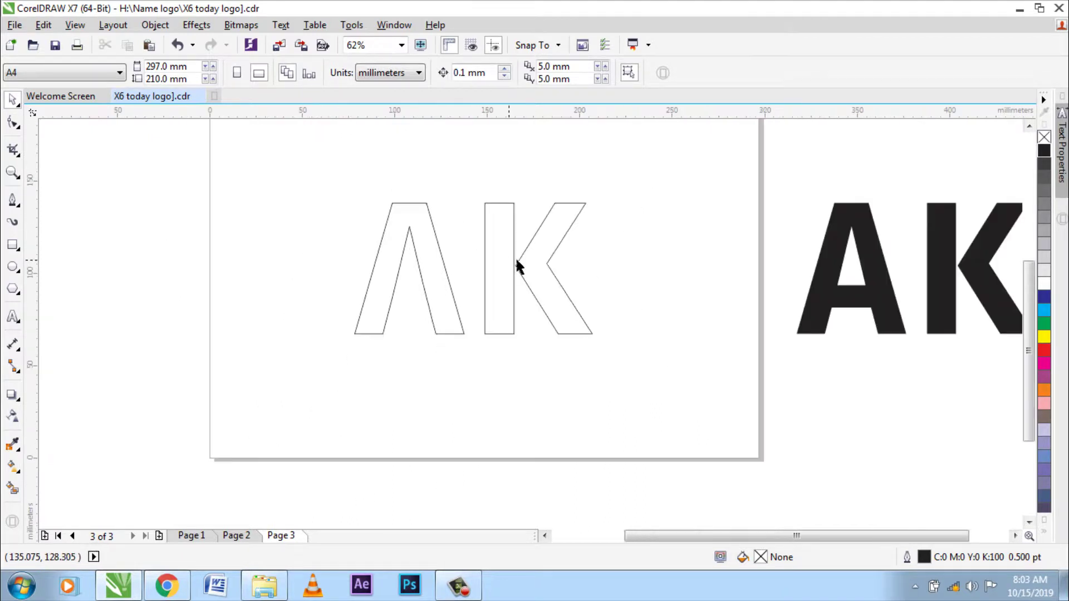
pyautogui.scroll(1, 540, 245)
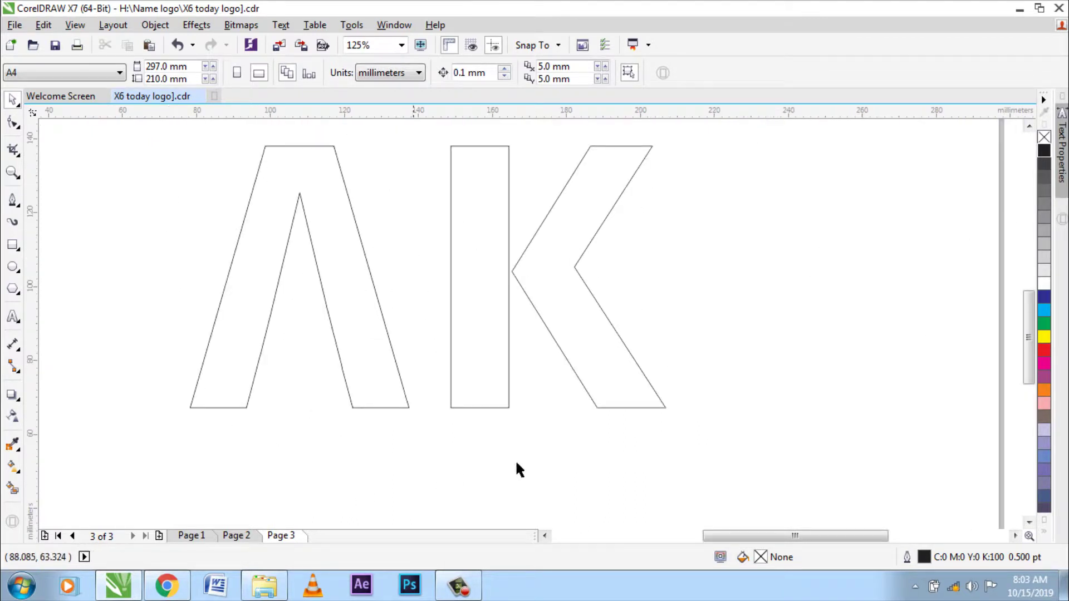
pyautogui.click(381, 359)
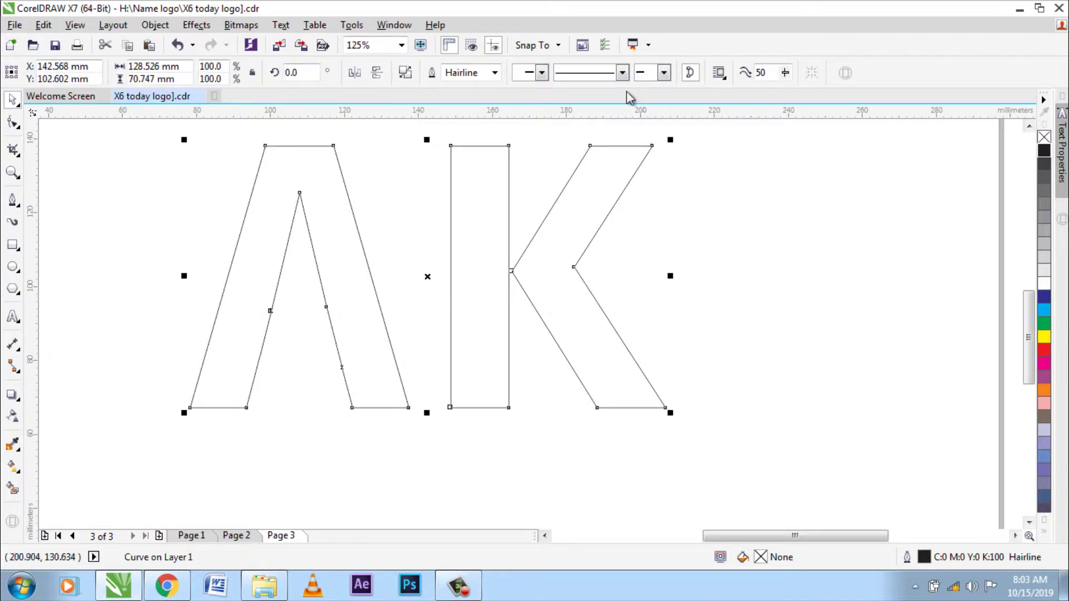
pyautogui.click(405, 74)
pyautogui.click(619, 288)
pyautogui.moveTo(711, 445); pyautogui.dragTo(442, 148)
pyautogui.moveTo(501, 258); pyautogui.dragTo(653, 257)
pyautogui.click(463, 236)
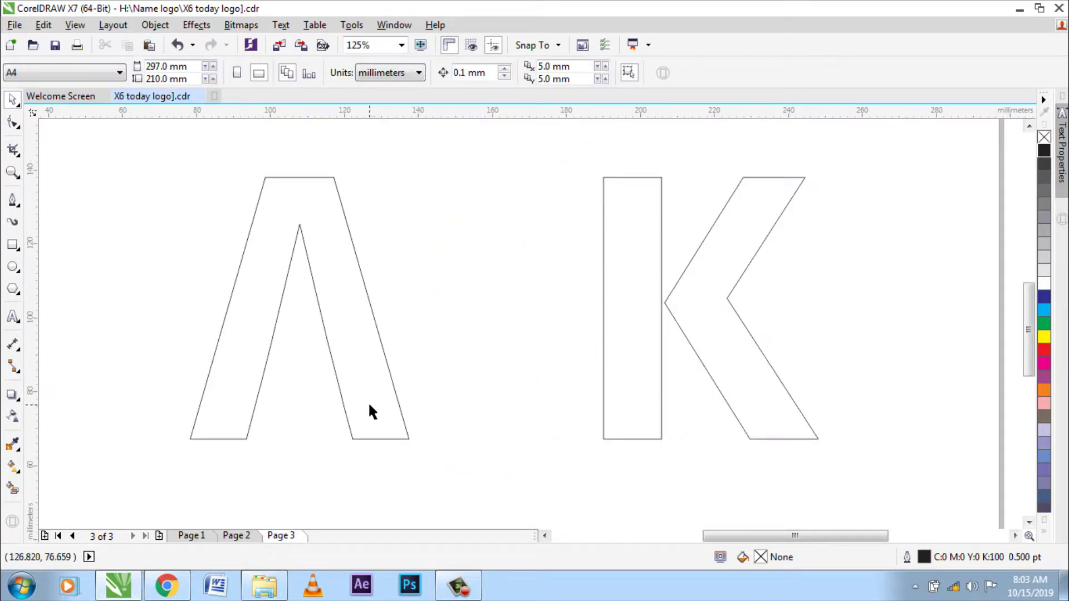
# Delete the extra nodes along the inner edges of the A's two legs with the Shape tool, leaving straight edges
pyautogui.doubleClick(368, 402)
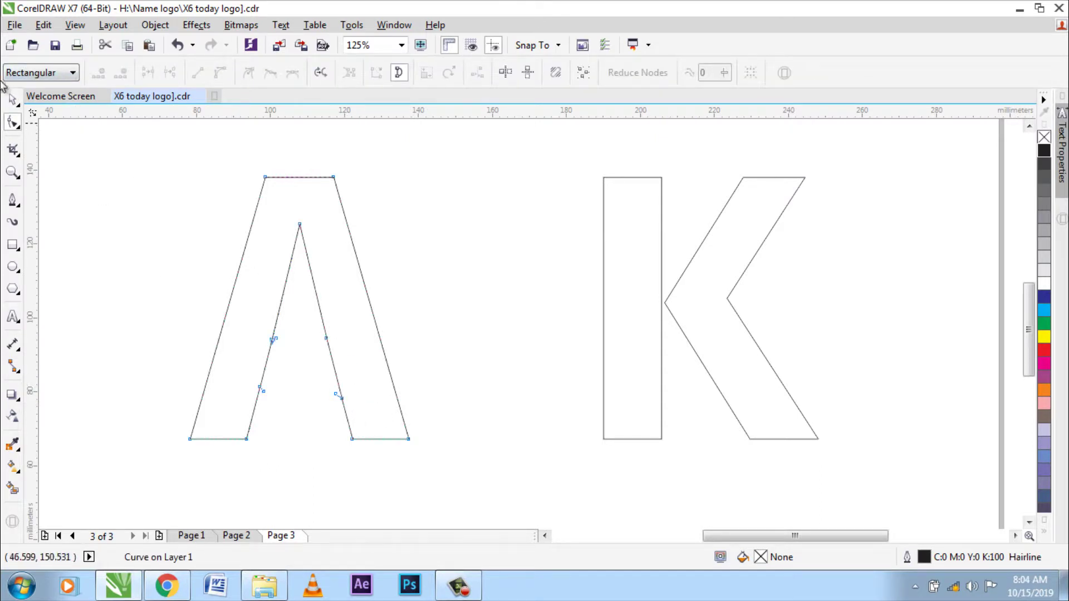
pyautogui.click(13, 99)
pyautogui.click(390, 332)
pyautogui.click(373, 338)
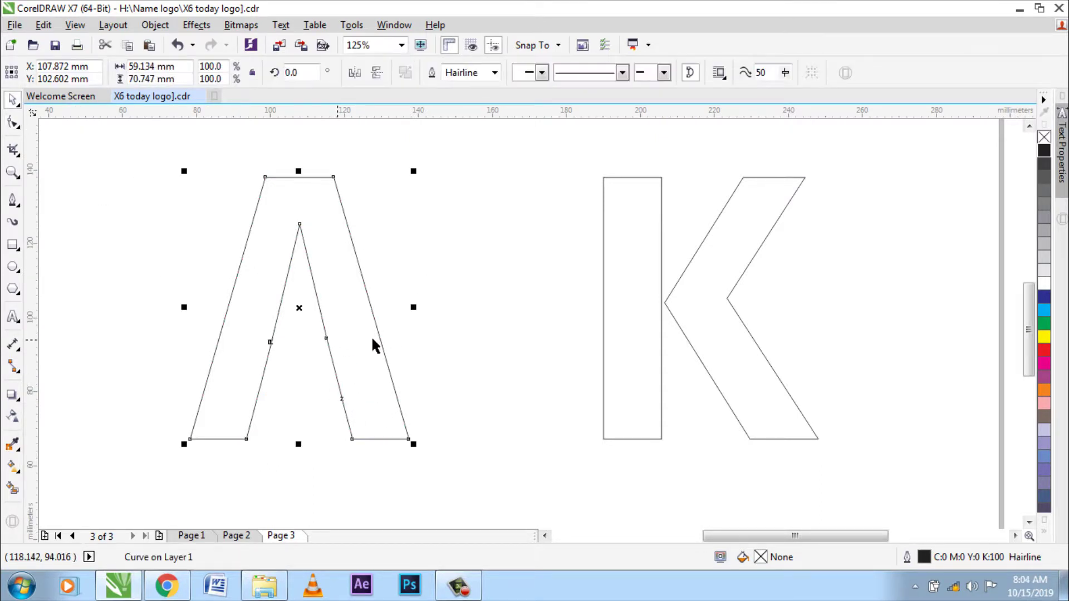
pyautogui.click(18, 127)
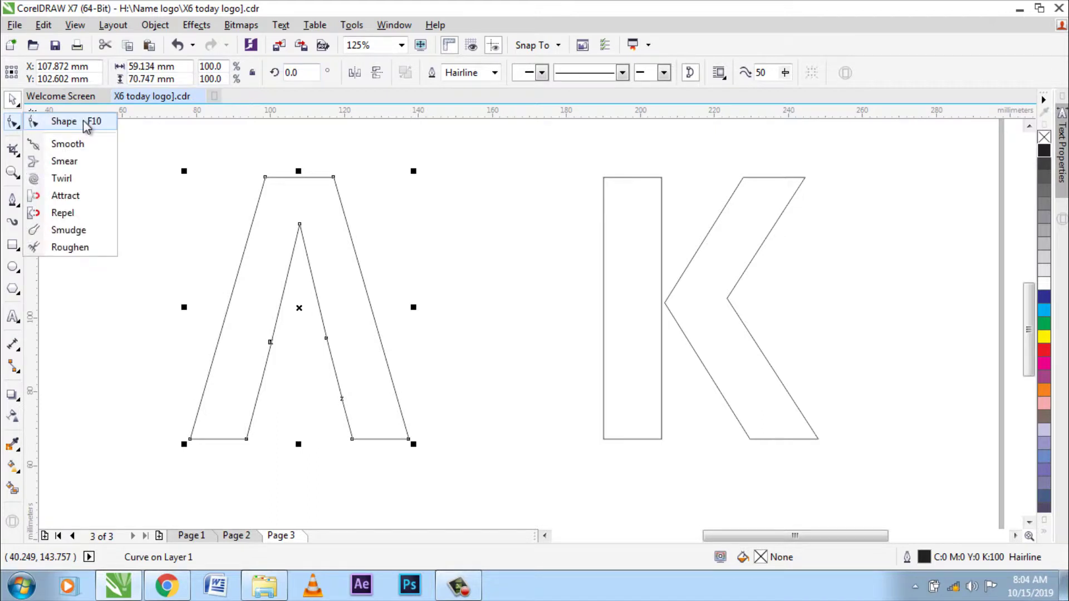
pyautogui.click(63, 122)
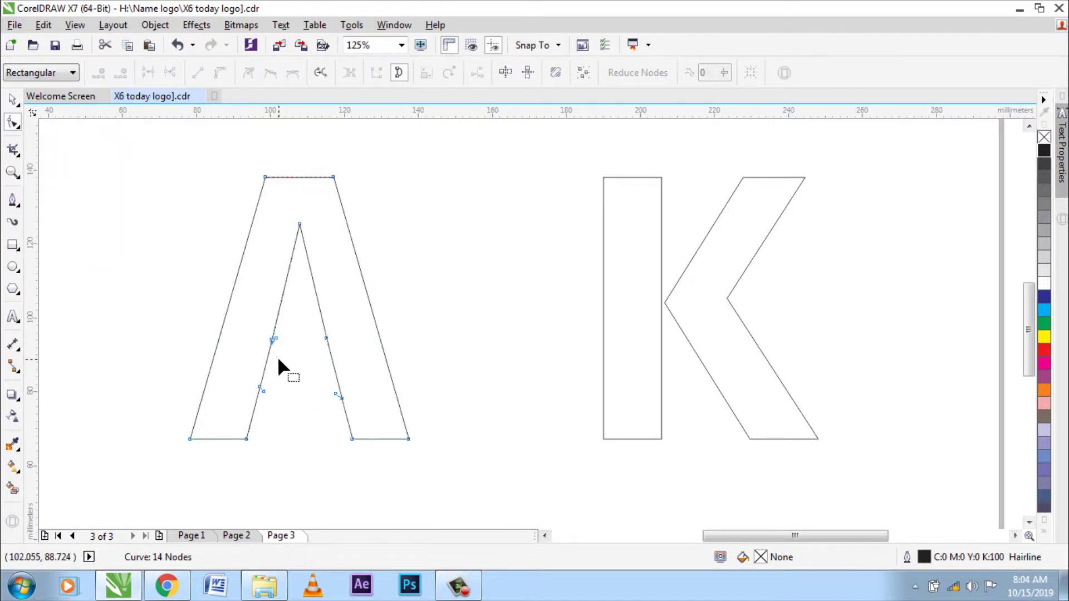
pyautogui.scroll(2, 278, 361)
pyautogui.moveTo(275, 341); pyautogui.dragTo(285, 345)
pyautogui.press('Delete')
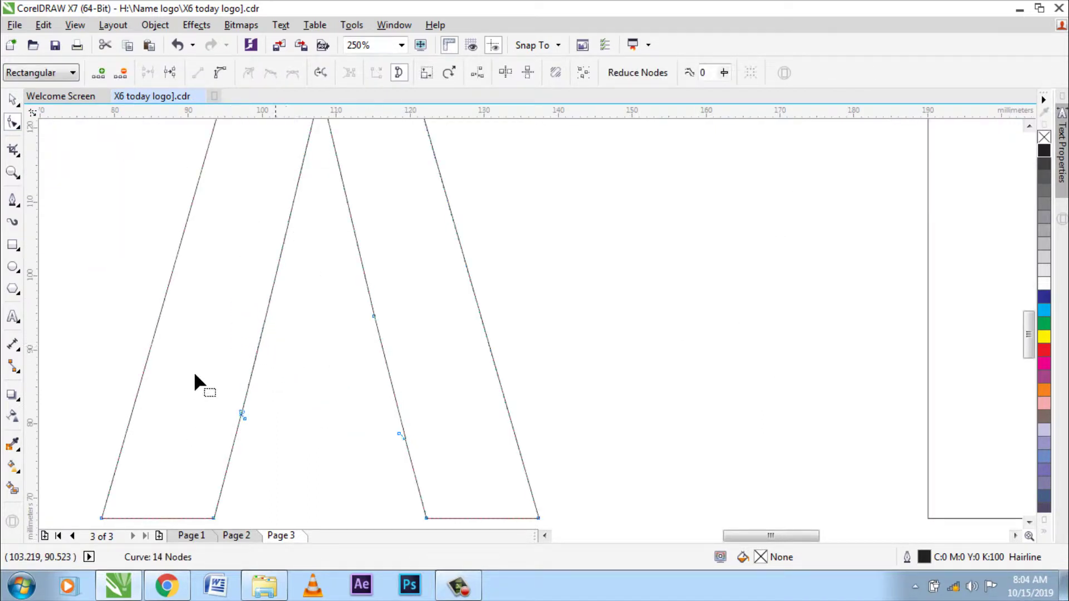
pyautogui.moveTo(181, 374); pyautogui.dragTo(274, 435)
pyautogui.press('Delete')
pyautogui.press('Delete')
pyautogui.moveTo(363, 420); pyautogui.dragTo(412, 449)
pyautogui.press('Delete')
# Shorten the A's right leg by about 21 mm, moving its two bottom nodes up along the leg's slope
pyautogui.scroll(-2, 383, 359)
pyautogui.moveTo(374, 414); pyautogui.dragTo(479, 451)
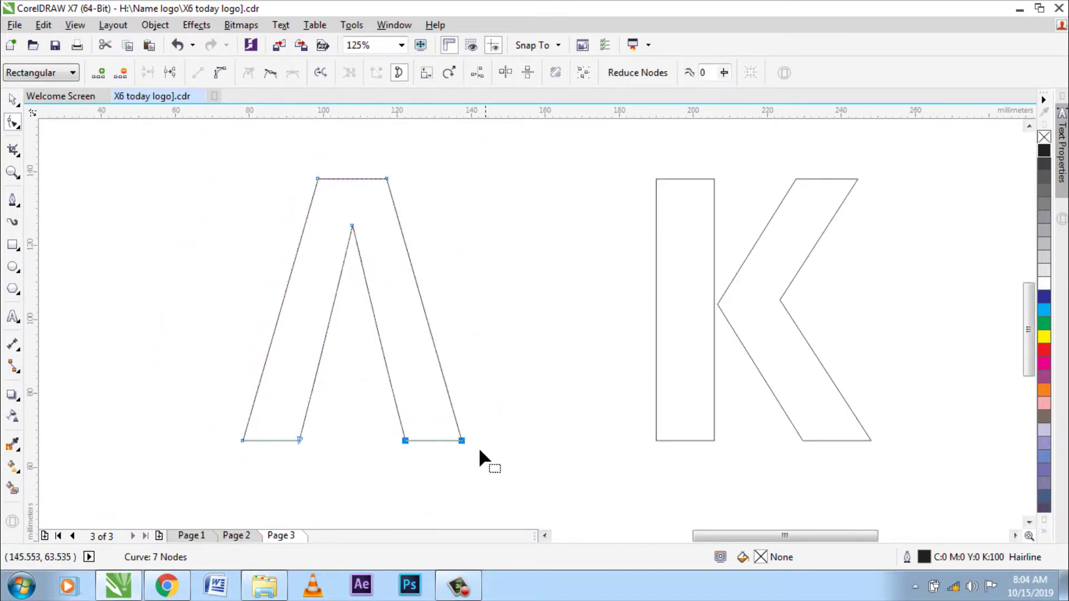
pyautogui.moveTo(350, 406); pyautogui.dragTo(444, 363)
pyautogui.press('space')
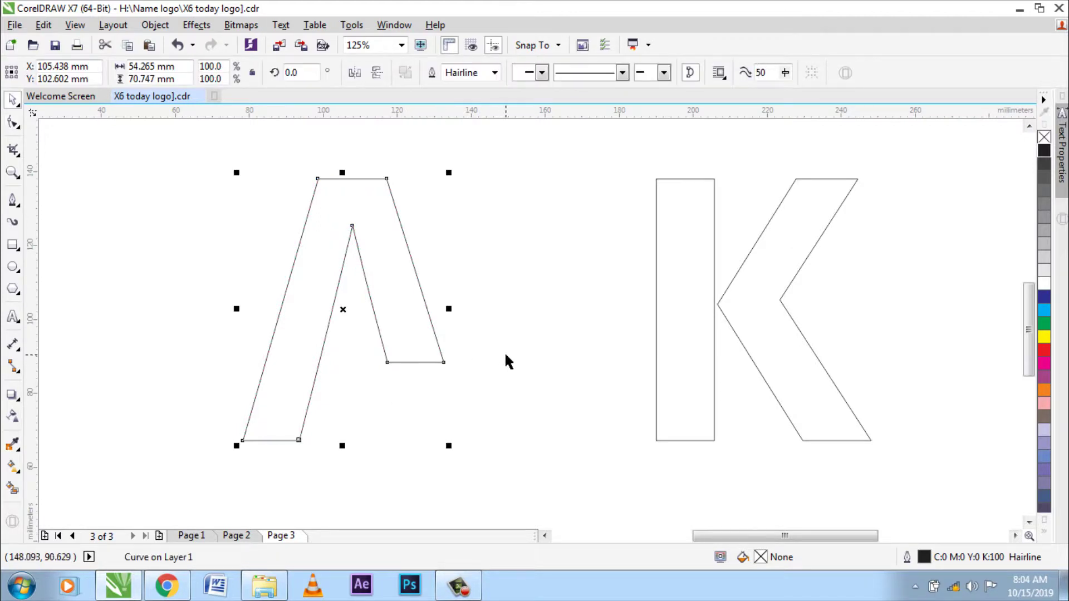
pyautogui.click(503, 363)
# Draw a rectangle about 29 mm wide and 104 mm high over the K's vertical stem, with its right edge at the chevron
pyautogui.scroll(-2, 504, 363)
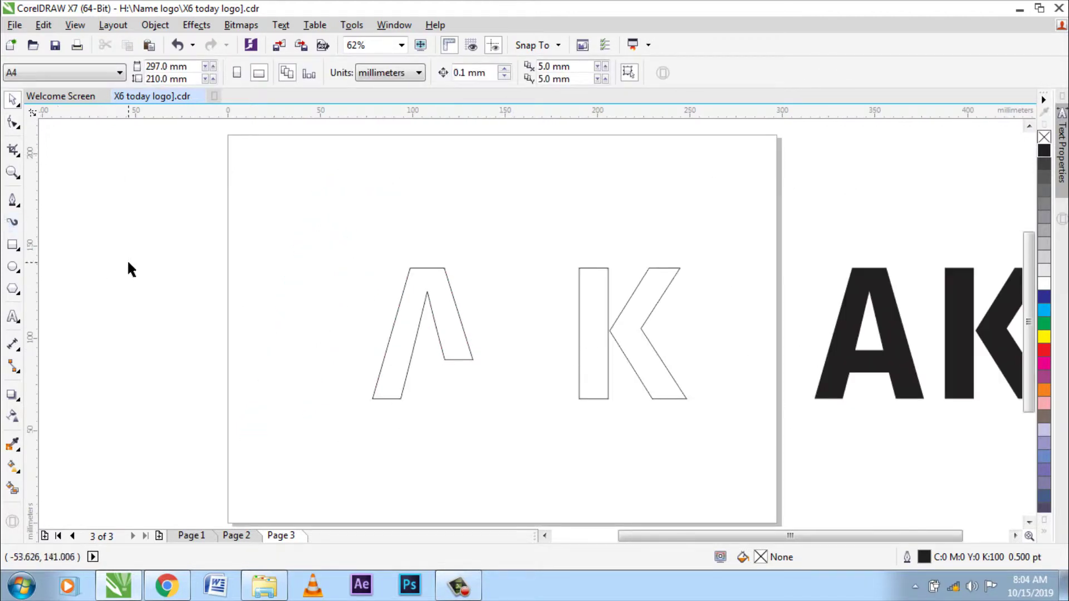
pyautogui.click(17, 249)
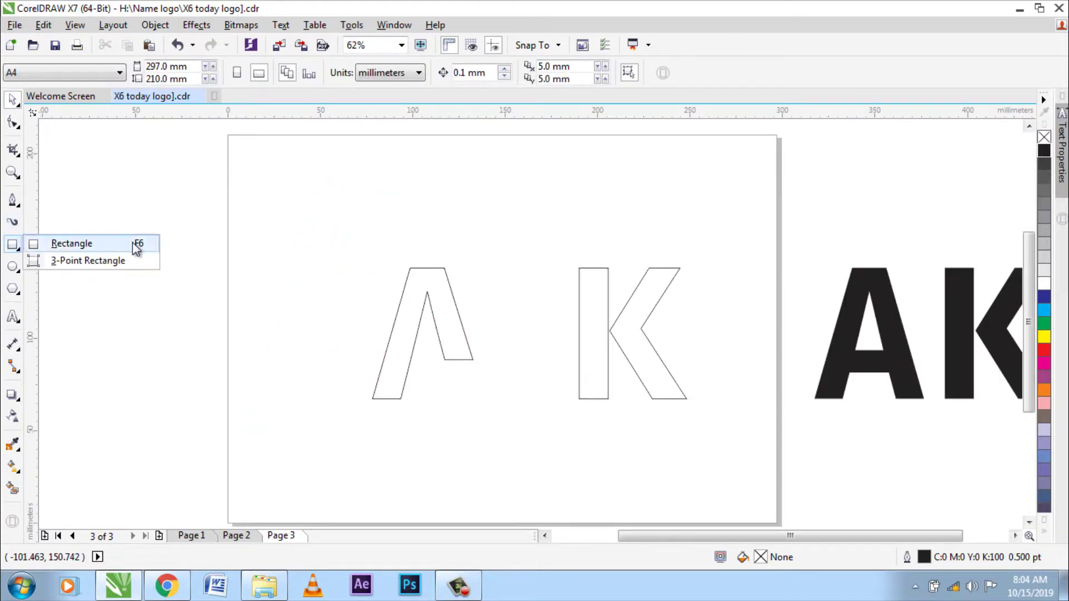
pyautogui.click(81, 243)
pyautogui.scroll(2, 573, 341)
pyautogui.moveTo(526, 159); pyautogui.dragTo(633, 496)
pyautogui.click(12, 99)
pyautogui.scroll(-2, 306, 390)
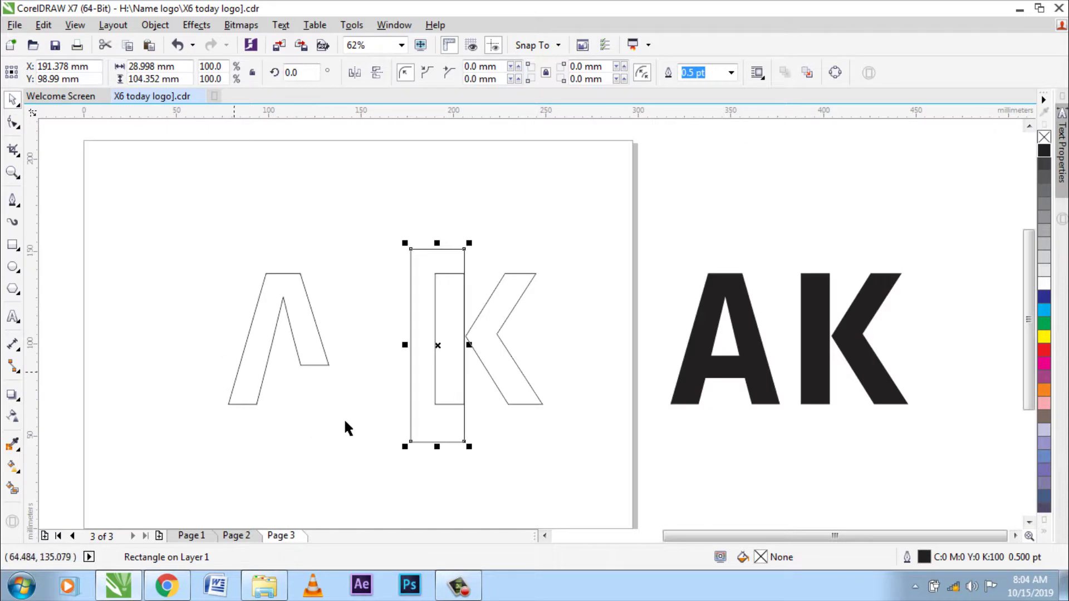
# Trim the K's chevron with the rectangle, and delete both the rectangle and the K's vertical stem
pyautogui.keyDown('shift'); pyautogui.click(506, 310); pyautogui.keyUp('shift')
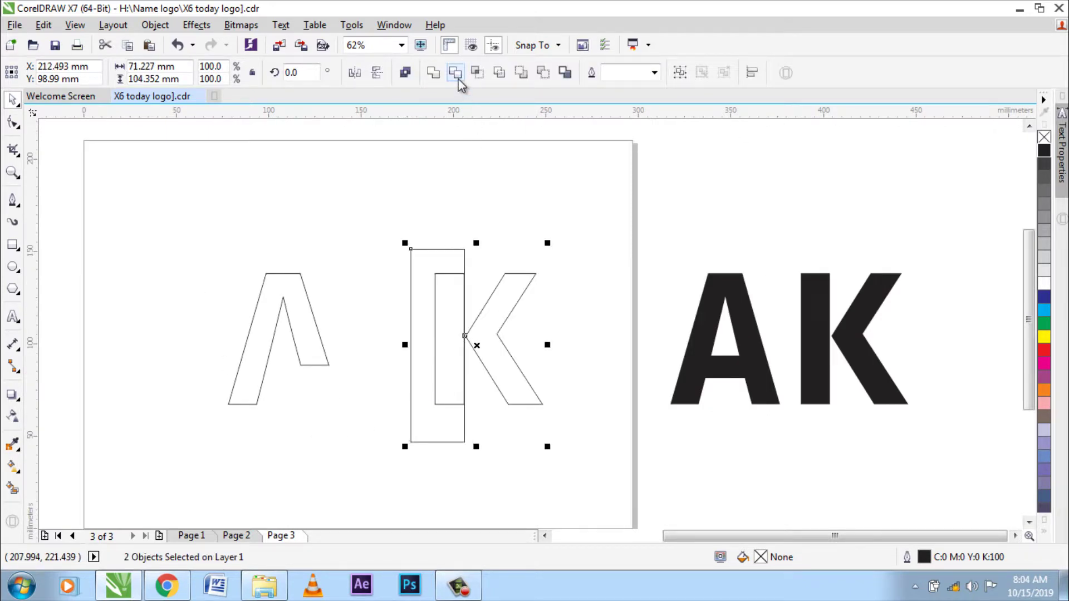
pyautogui.click(456, 72)
pyautogui.click(425, 299)
pyautogui.click(426, 271)
pyautogui.press('Delete')
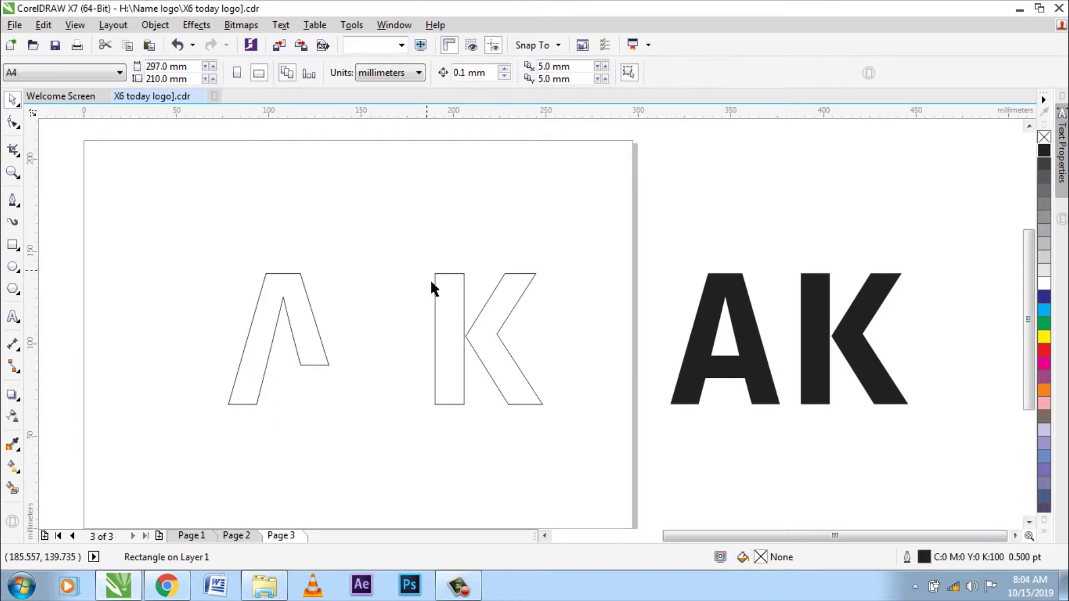
pyautogui.click(435, 291)
pyautogui.press('Delete')
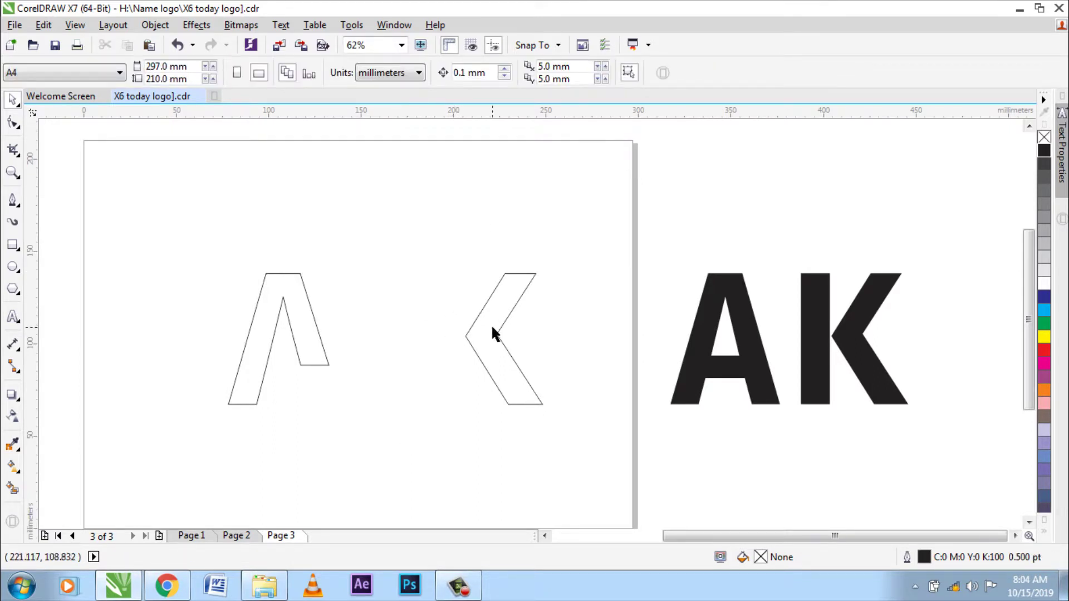
# Move the K's chevron beside the A, centred at about X 162.6 mm, Y 93.7 mm
pyautogui.moveTo(493, 333); pyautogui.dragTo(366, 350)
pyautogui.click(285, 378)
pyautogui.scroll(2, 320, 327)
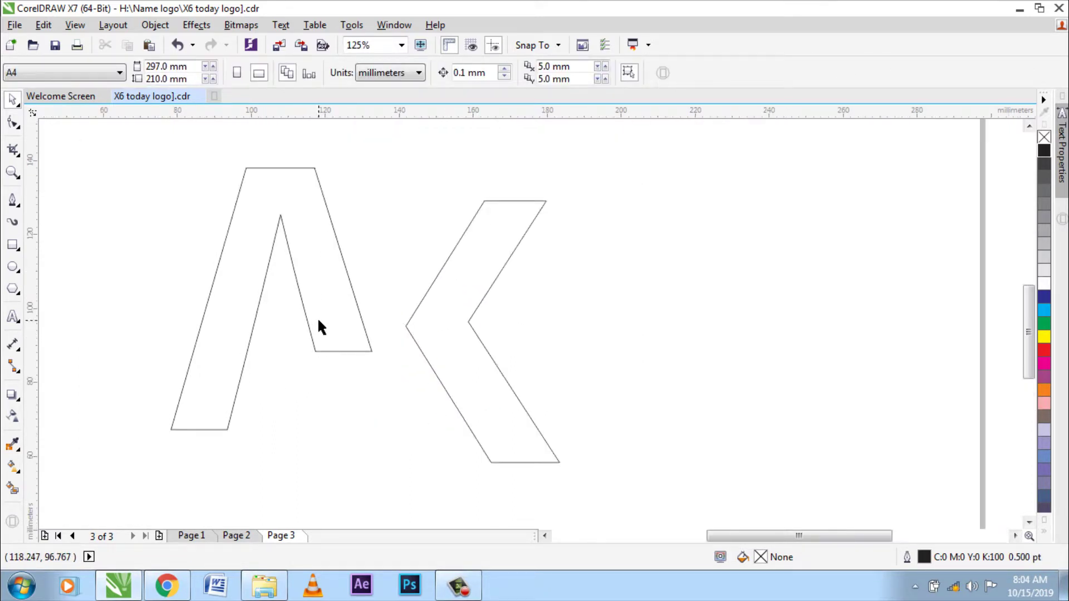
# Fill the A and the K's chevron with black
pyautogui.click(317, 321)
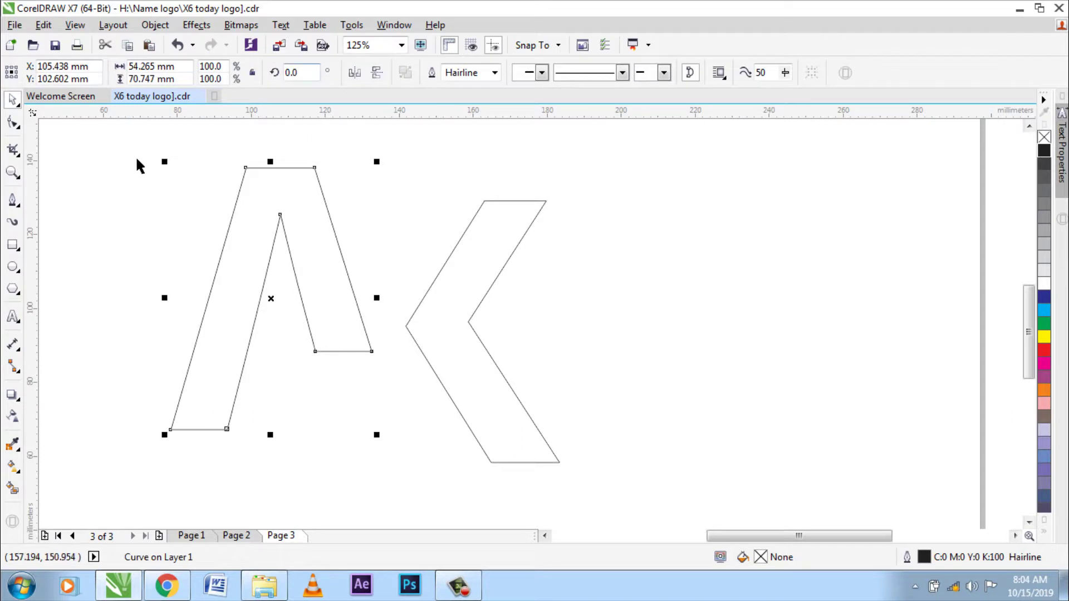
pyautogui.click(1044, 297)
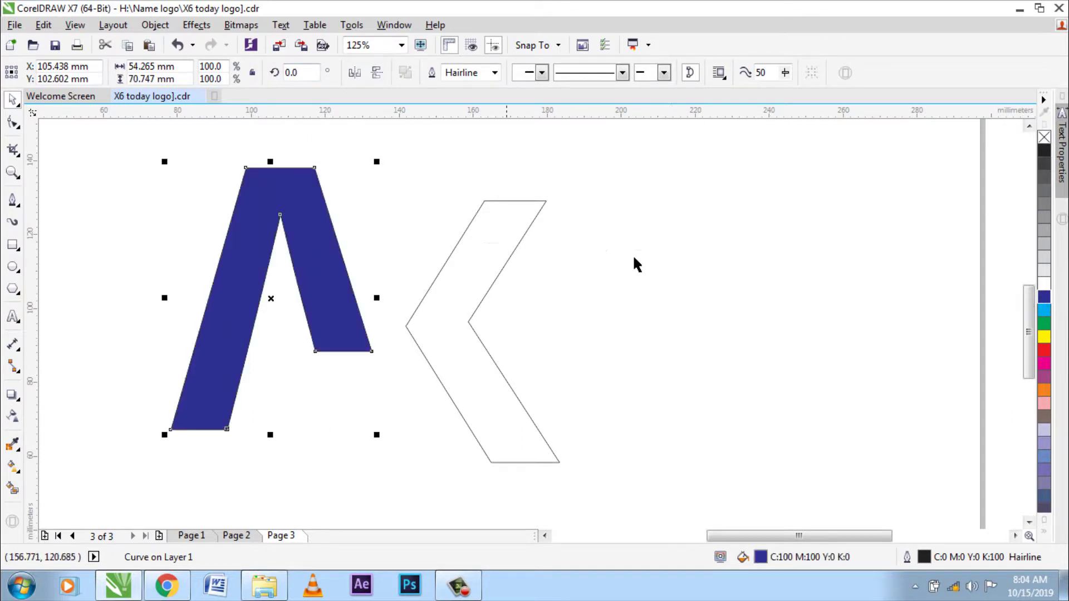
pyautogui.click(1045, 150)
pyautogui.click(448, 263)
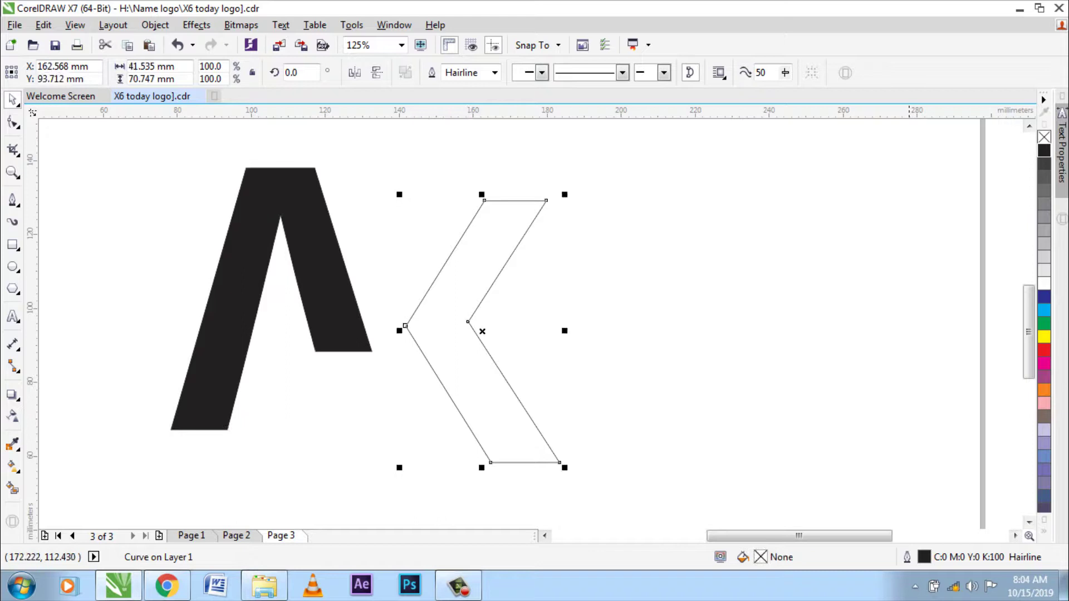
pyautogui.click(1044, 151)
pyautogui.click(781, 186)
# Stretch the A horizontally towards the right to a width of about 71 mm
pyautogui.scroll(-2, 726, 232)
pyautogui.scroll(2, 546, 289)
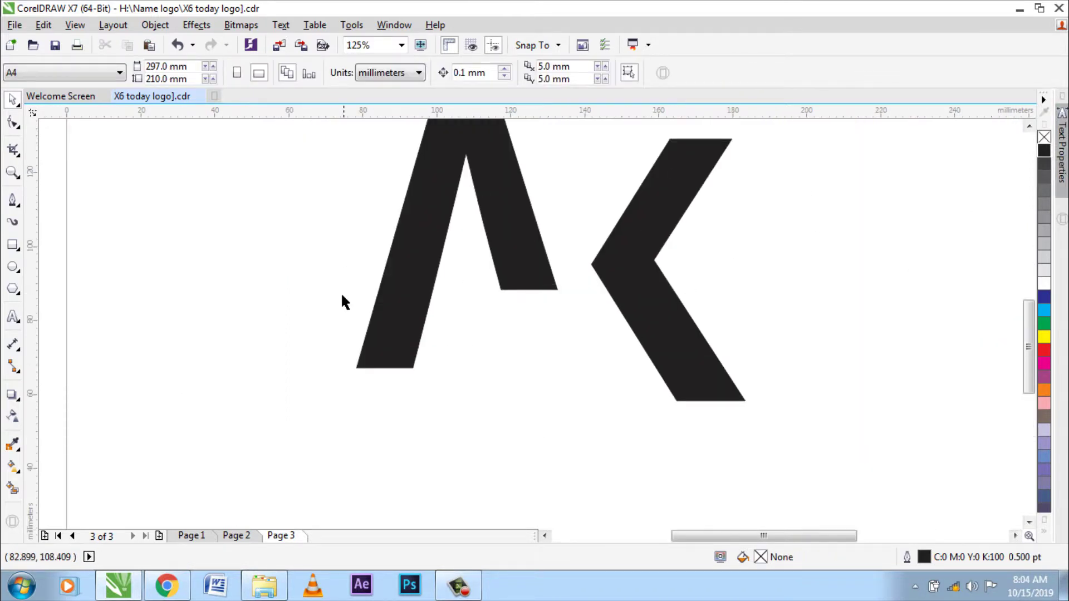
pyautogui.scroll(-2, 501, 321)
pyautogui.click(499, 298)
pyautogui.scroll(2, 499, 298)
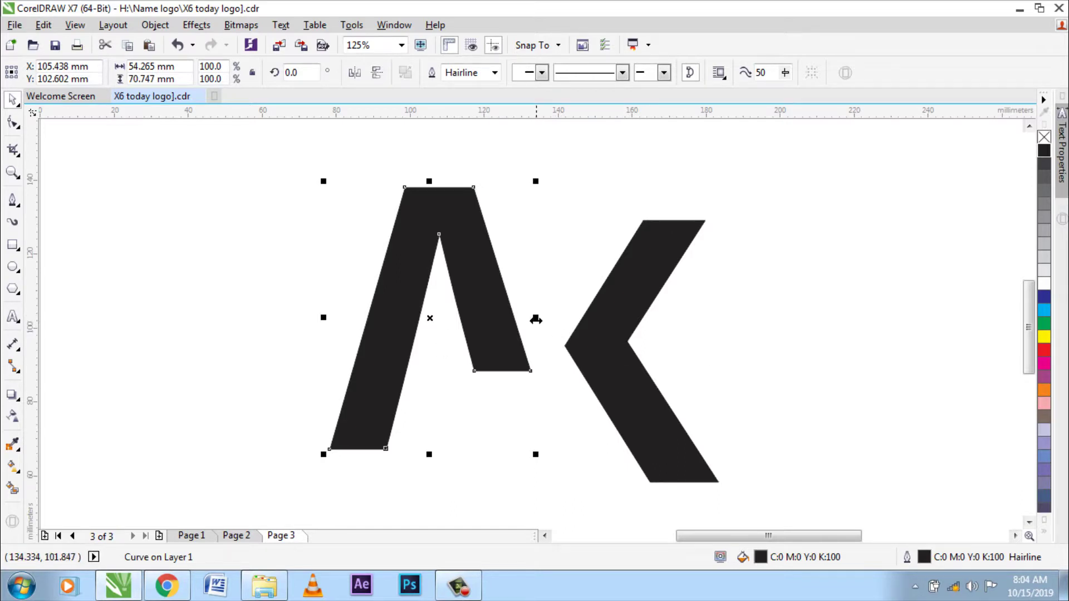
pyautogui.moveTo(536, 319); pyautogui.dragTo(596, 318)
pyautogui.click(934, 322)
# Move the chevron away from the A to about X 194.3 mm, Y 99.2 mm, and widen the A to about 74 mm
pyautogui.moveTo(645, 277); pyautogui.dragTo(764, 256)
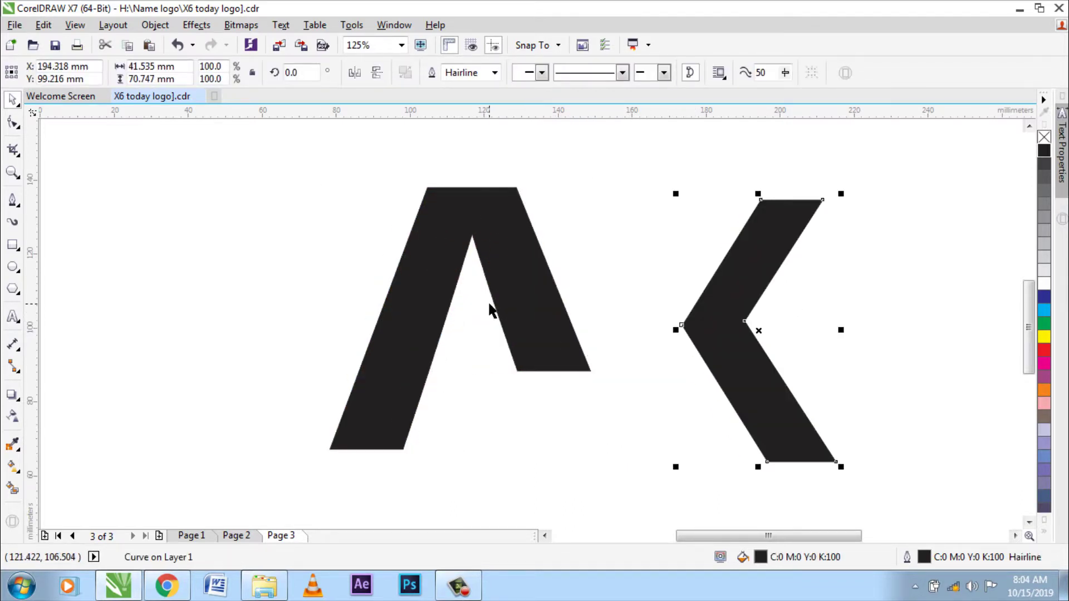
pyautogui.click(535, 308)
pyautogui.moveTo(596, 319); pyautogui.dragTo(608, 317)
pyautogui.click(508, 425)
# Draw a rectangle about 43 mm wide and 9 mm high along the bottom edge of the A's left leg, extending to the left
pyautogui.scroll(-2, 490, 432)
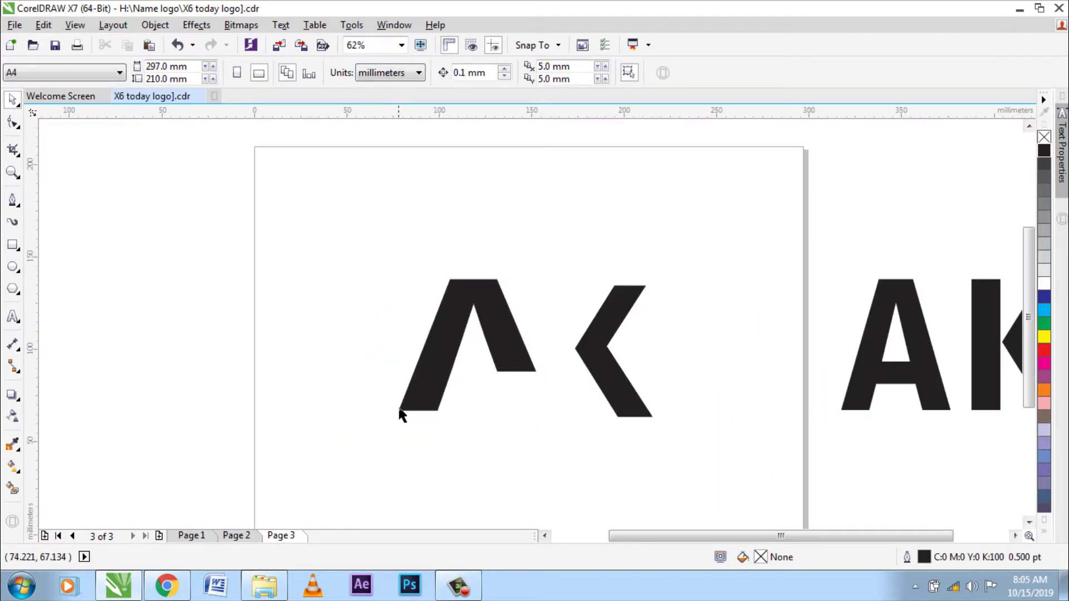
pyautogui.scroll(2, 401, 412)
pyautogui.click(12, 245)
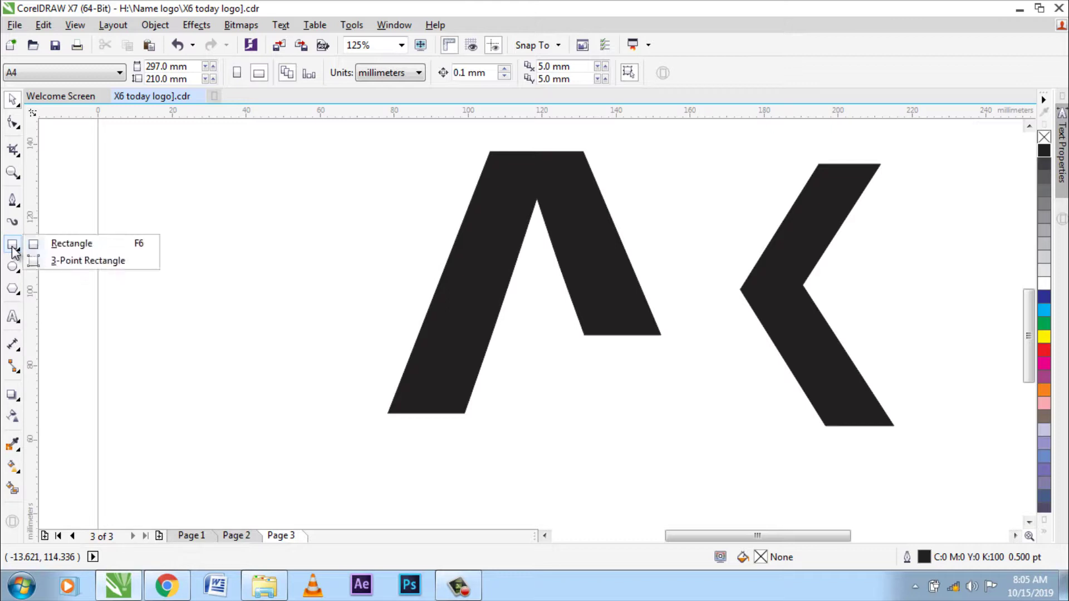
pyautogui.click(92, 245)
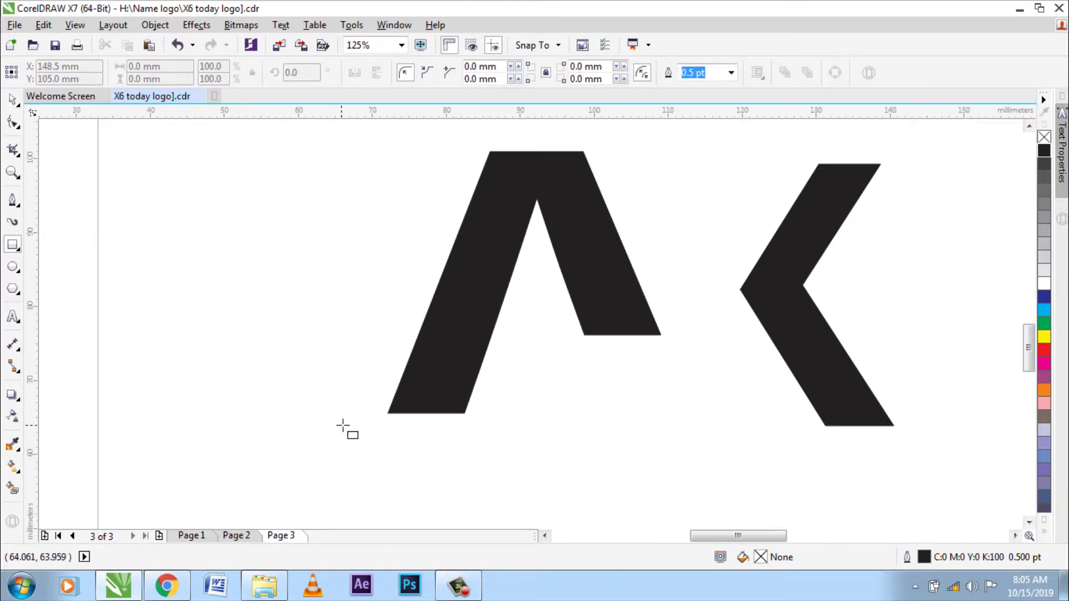
pyautogui.scroll(2, 329, 418)
pyautogui.moveTo(270, 399); pyautogui.dragTo(587, 466)
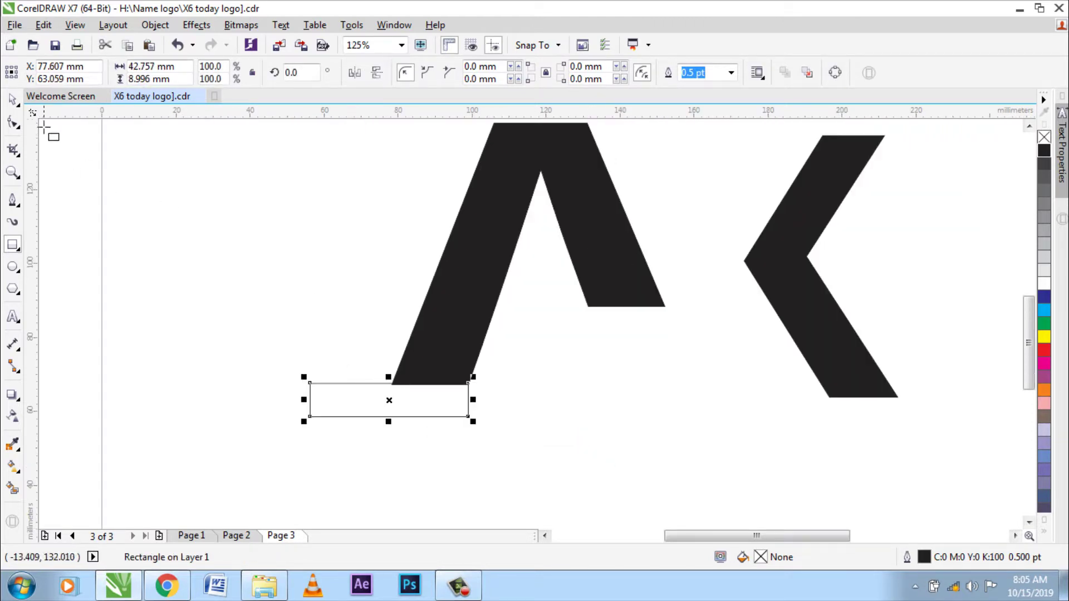
pyautogui.click(12, 99)
# Weld the rectangle to the A so it forms a foot on the left leg
pyautogui.click(336, 423)
pyautogui.click(378, 408)
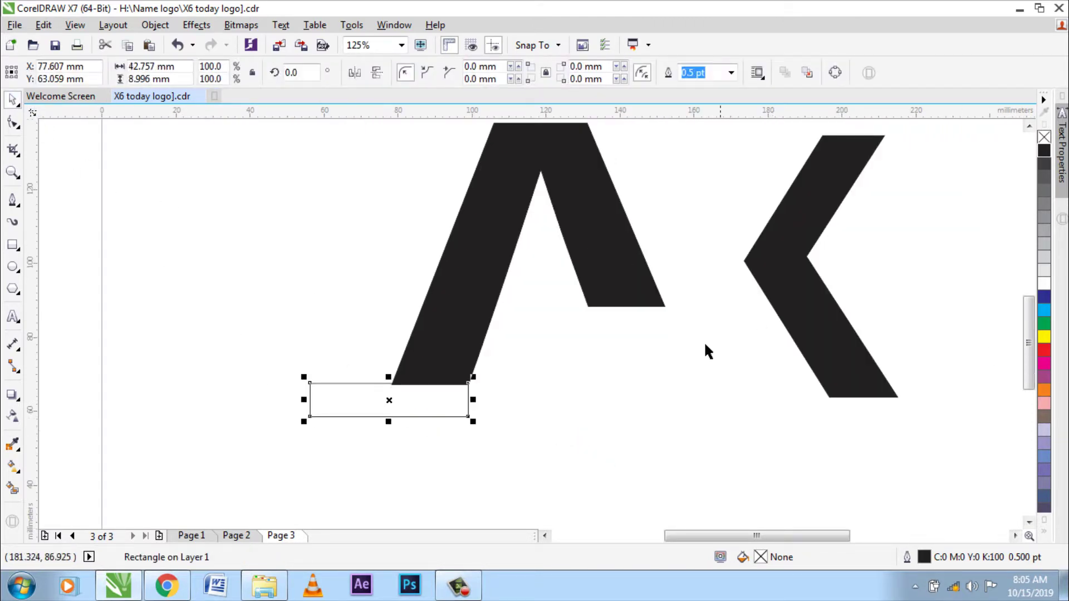
pyautogui.keyDown('shift'); pyautogui.click(477, 310); pyautogui.keyUp('shift')
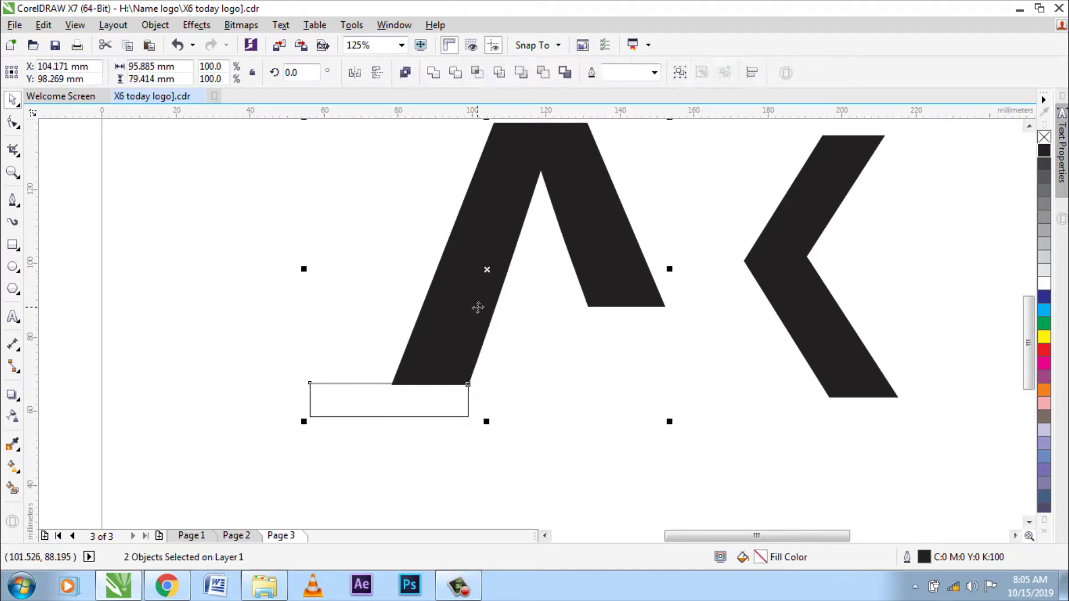
pyautogui.click(433, 73)
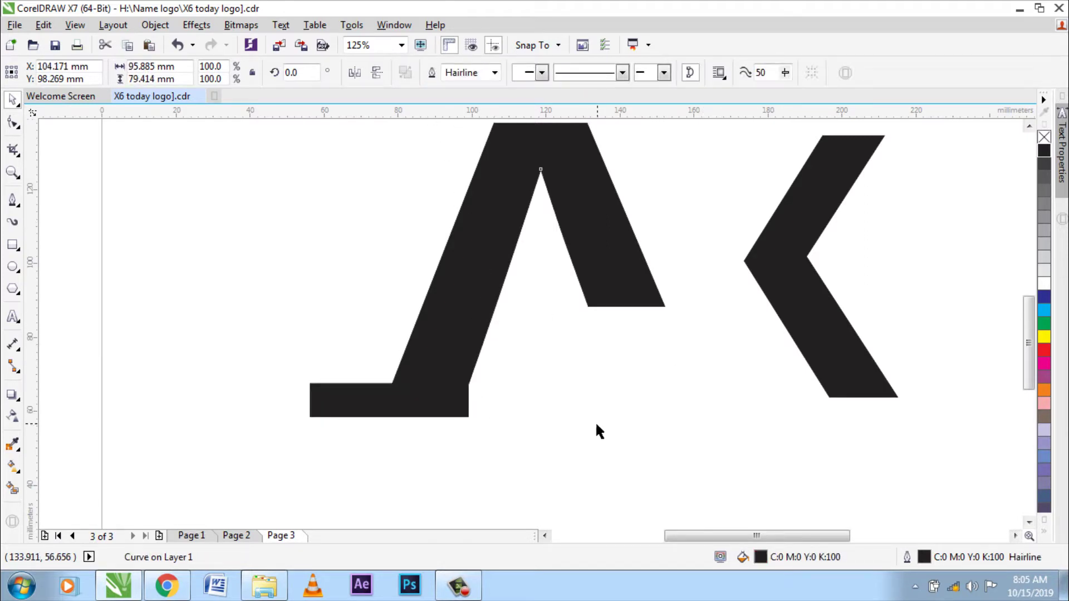
pyautogui.press('Escape')
# Move the foot's lower right corner node about 1.5 mm to the left and delete the extra nodes where the foot meets the leg's inner edge
pyautogui.press('F10')
pyautogui.click(449, 410)
pyautogui.scroll(2, 476, 428)
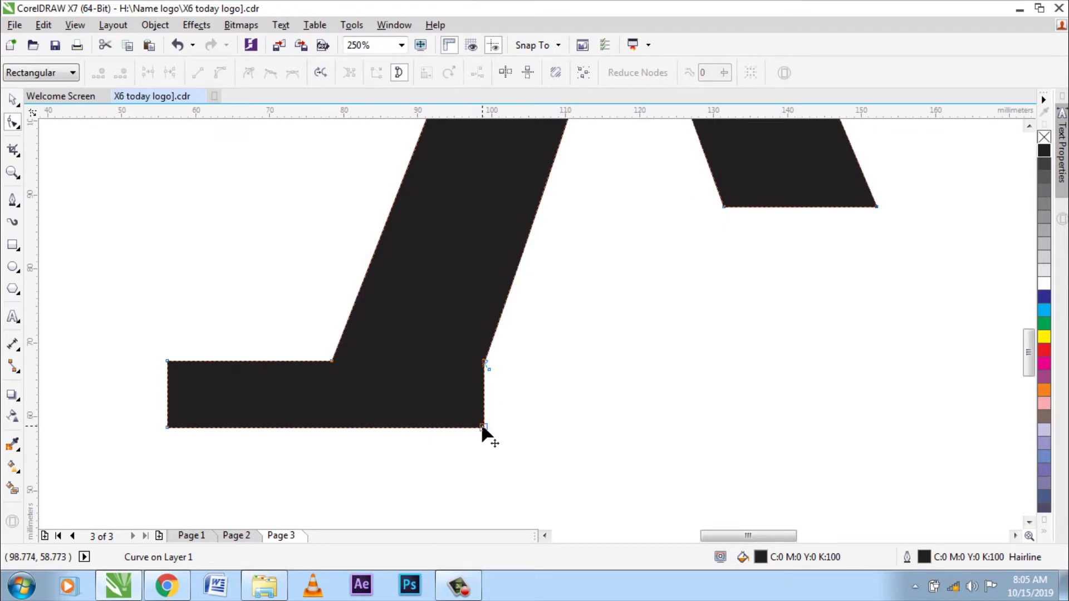
pyautogui.click(483, 427)
pyautogui.moveTo(480, 428); pyautogui.dragTo(470, 428)
pyautogui.scroll(-1, 496, 401)
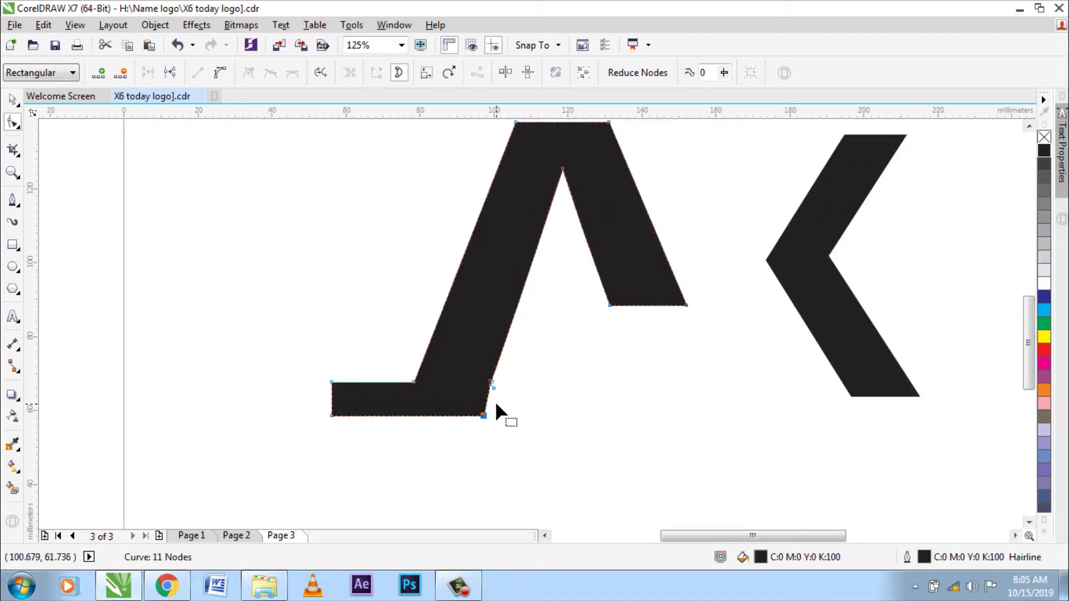
pyautogui.scroll(1, 495, 401)
pyautogui.press('Delete')
pyautogui.scroll(-2, 526, 383)
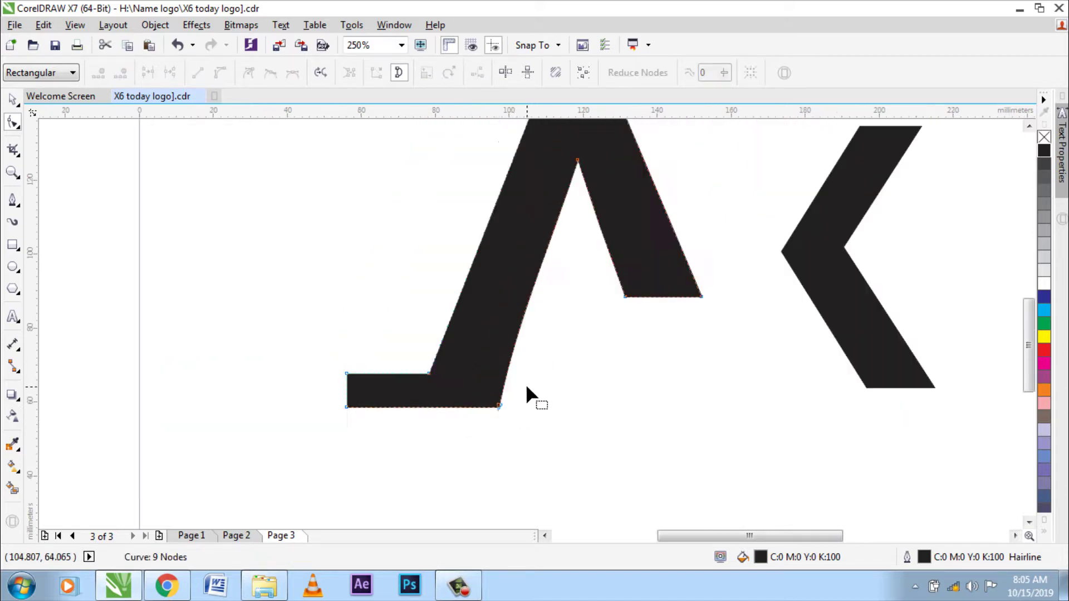
# Raise the top edge of the A's foot by about 1.3 mm by nudging its two nodes
pyautogui.scroll(2, 496, 398)
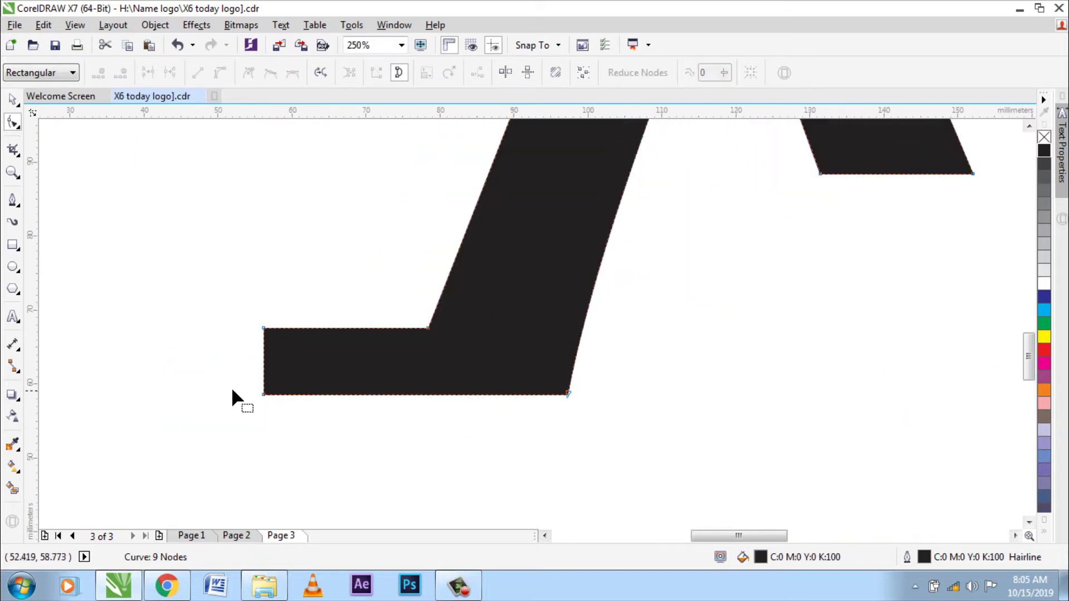
pyautogui.scroll(-2, 233, 390)
pyautogui.moveTo(241, 382); pyautogui.dragTo(295, 398)
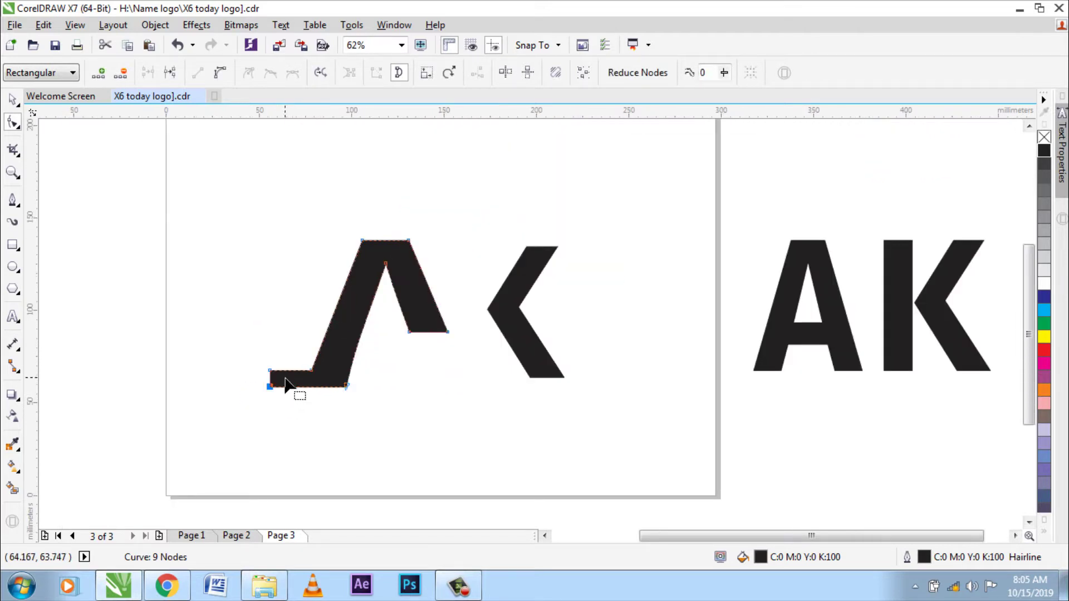
pyautogui.scroll(2, 286, 384)
pyautogui.moveTo(181, 333); pyautogui.dragTo(407, 377)
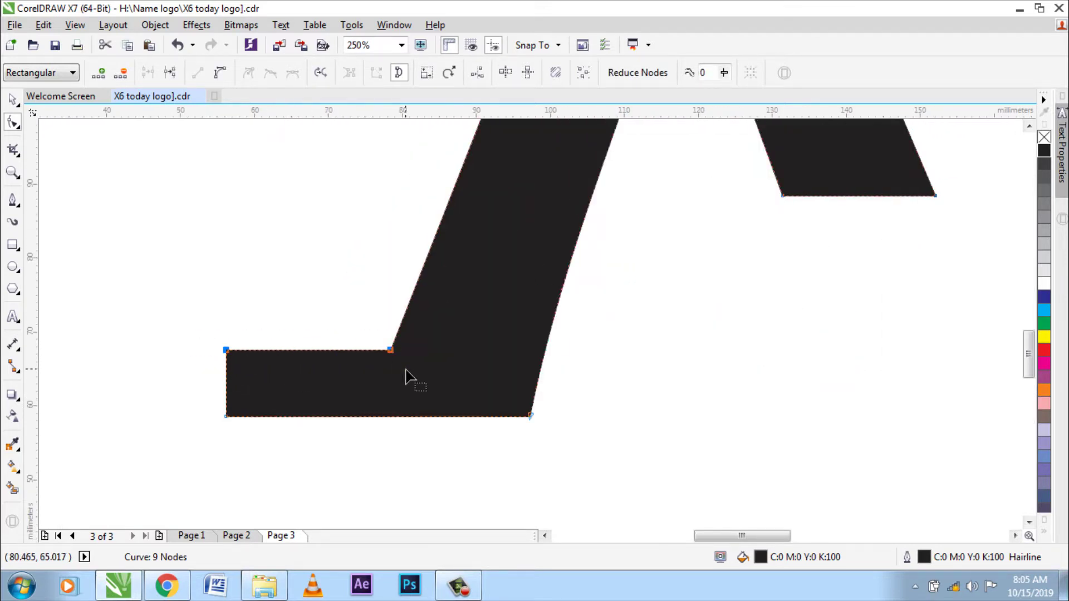
pyautogui.press('Up')
pyautogui.press('Up')
pyautogui.press('Up')
pyautogui.press('Up')
pyautogui.press('Up')
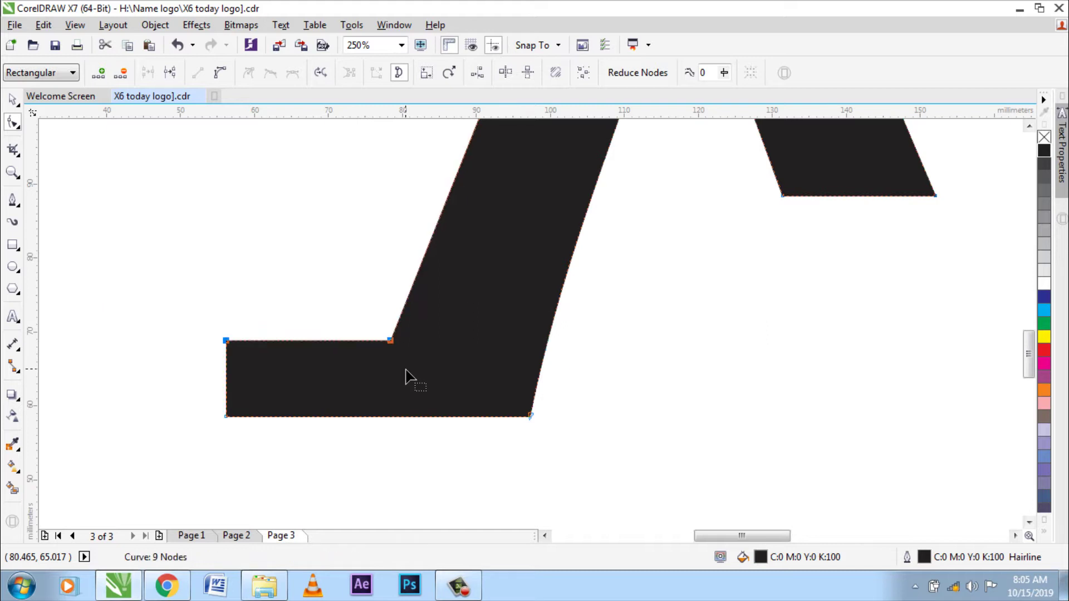
# Lower the bottom edge of the A's foot by about 3 mm by nudging its two corner nodes
pyautogui.moveTo(179, 375); pyautogui.dragTo(645, 471)
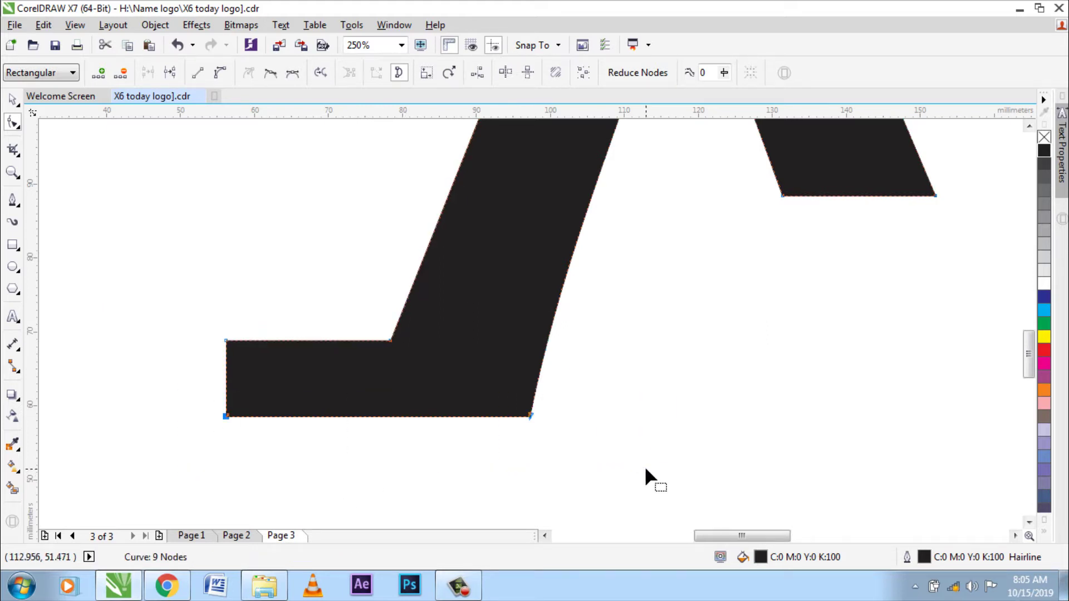
pyautogui.press('Down')
pyautogui.press('Down')
pyautogui.press('Down')
pyautogui.press('Down')
pyautogui.press('Down')
pyautogui.press('Down')
pyautogui.press('Down')
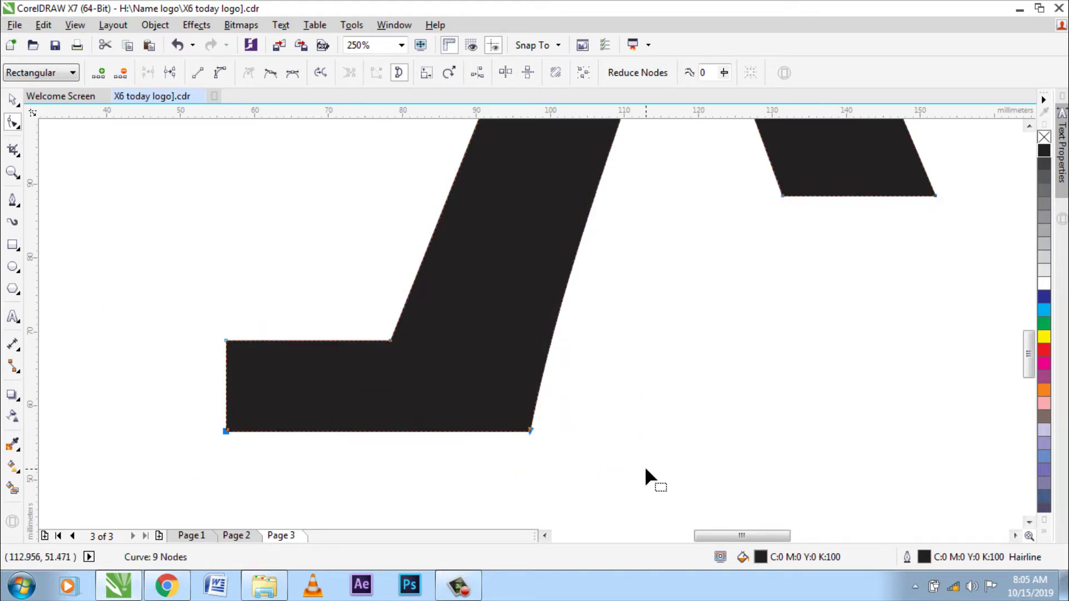
pyautogui.press('Down')
pyautogui.press('Down')
pyautogui.press('Down')
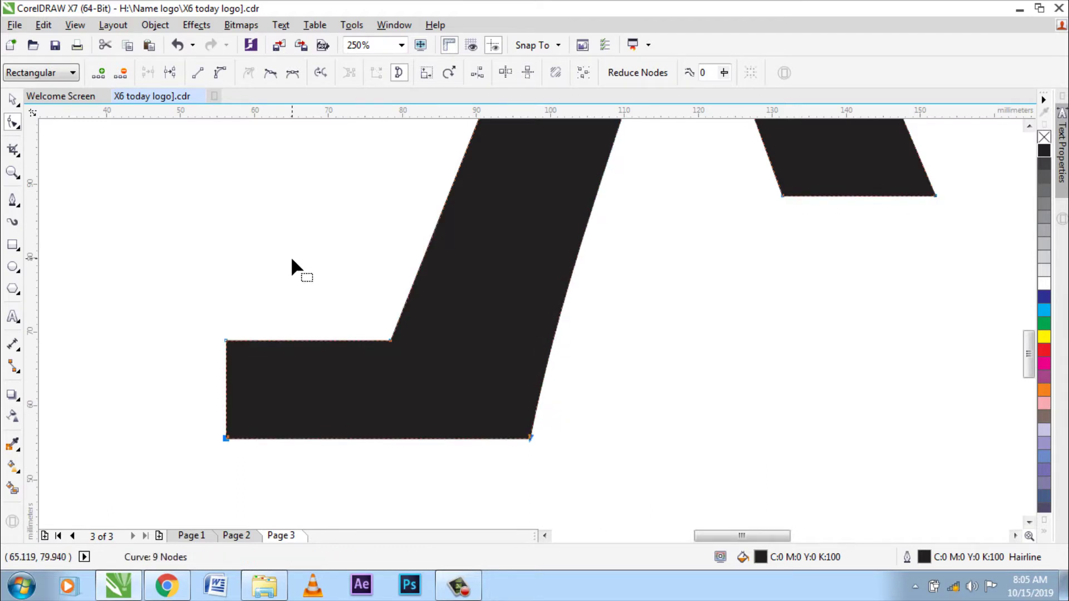
# Nudge the foot's lower right corner node about 2 mm to the left
pyautogui.scroll(-3, 290, 256)
pyautogui.scroll(2, 330, 303)
pyautogui.moveTo(379, 321); pyautogui.dragTo(412, 363)
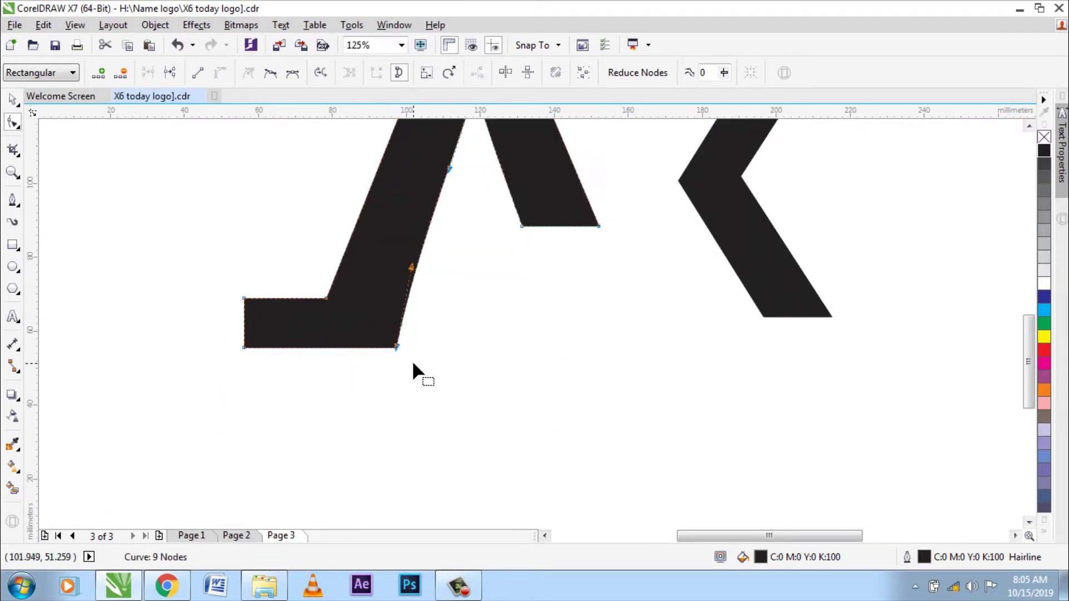
pyautogui.press('Left')
pyautogui.press('Left')
pyautogui.press('Left')
pyautogui.press('Left')
pyautogui.press('Left')
pyautogui.press('Left')
pyautogui.press('Left')
pyautogui.press('Left')
pyautogui.press('Left')
pyautogui.press('Left')
pyautogui.press('Left')
pyautogui.press('Left')
pyautogui.press('Left')
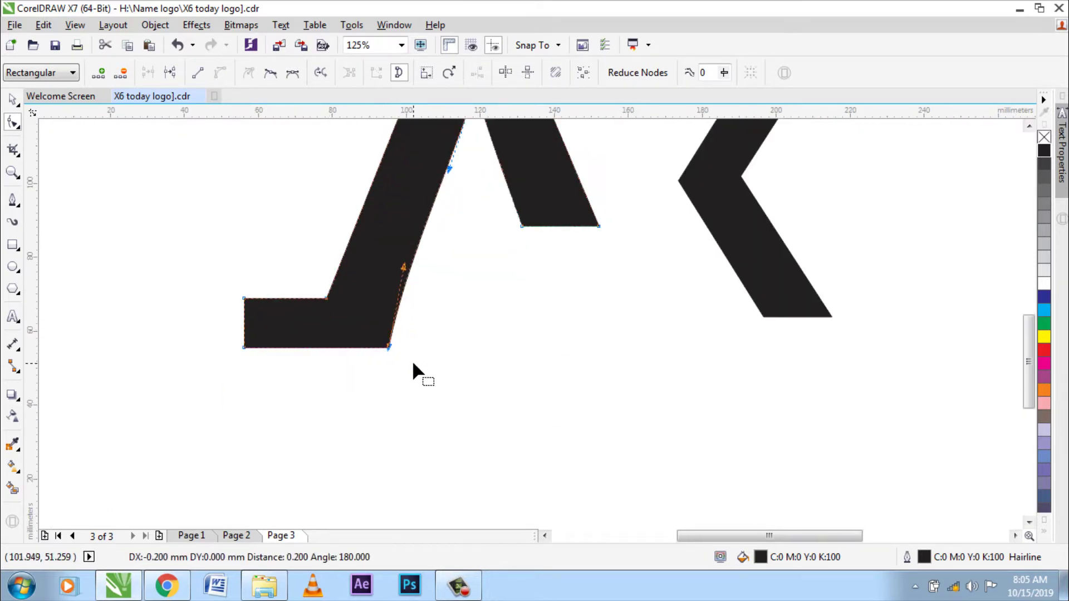
pyautogui.scroll(-2, 411, 379)
pyautogui.scroll(2, 418, 282)
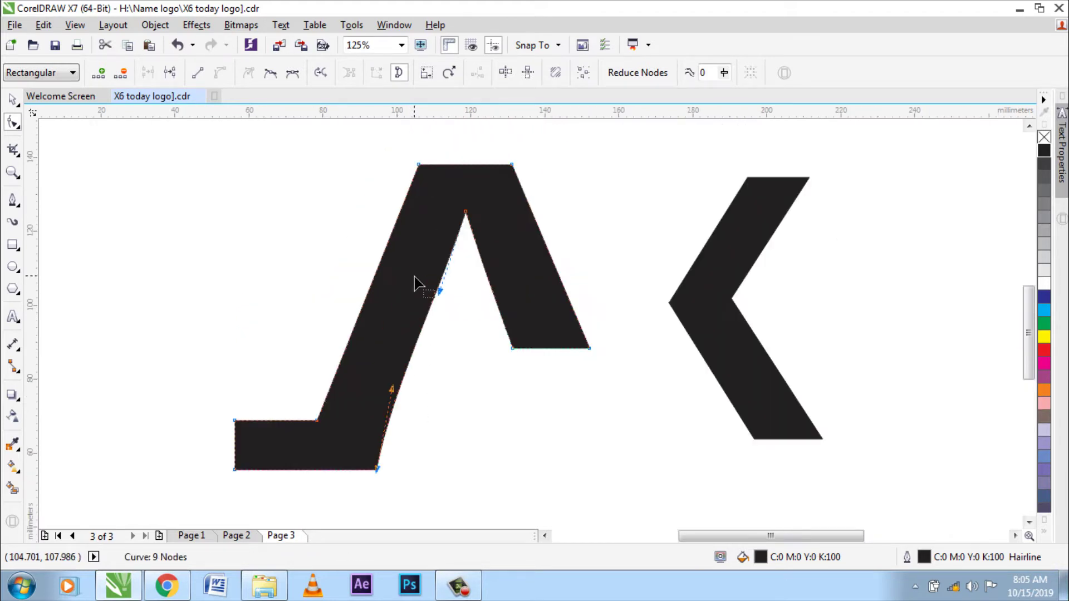
# Convert the curved inner edge of the A's left leg to a straight line
pyautogui.rightClick(427, 311)
pyautogui.press('Escape')
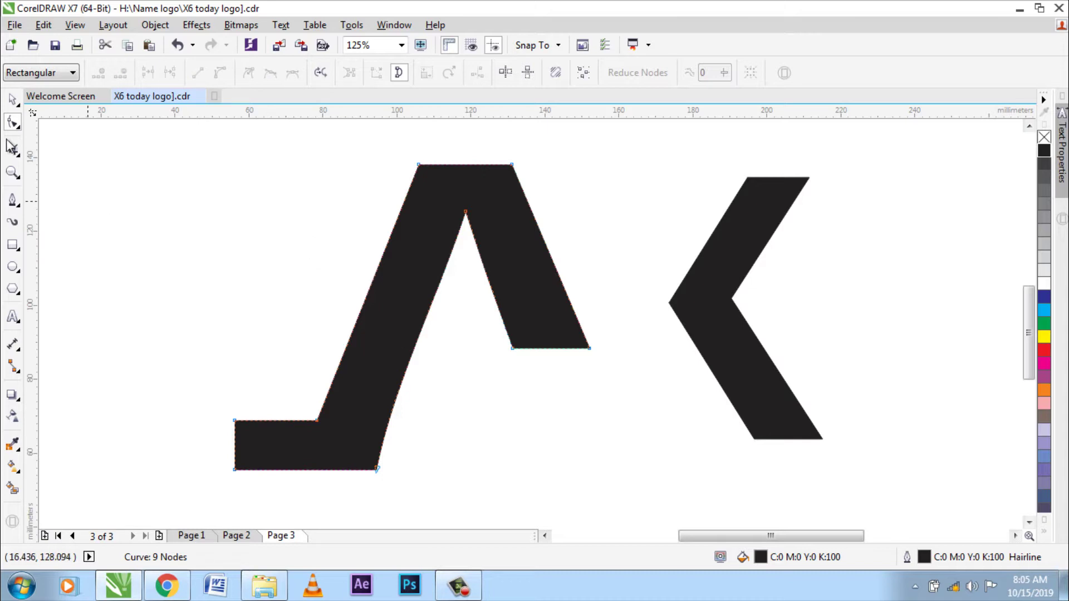
pyautogui.click(11, 103)
pyautogui.click(392, 310)
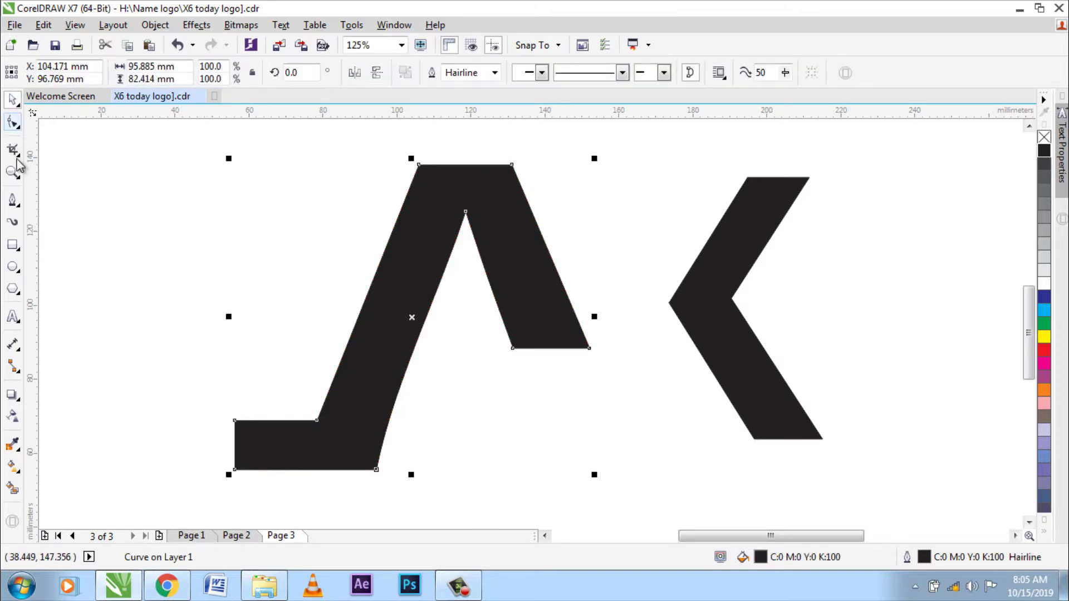
pyautogui.click(18, 129)
pyautogui.click(56, 120)
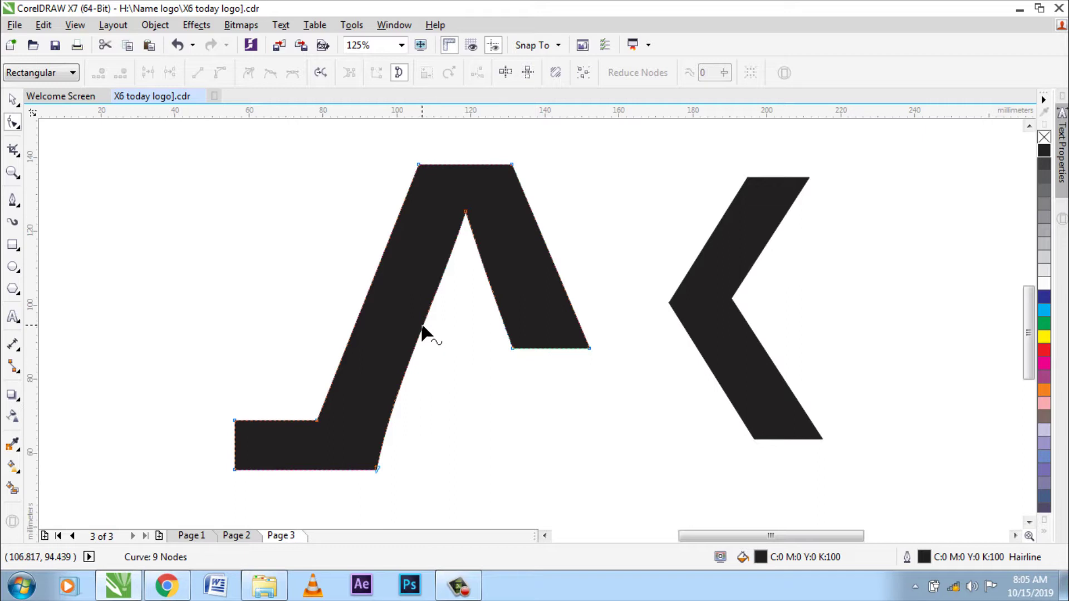
pyautogui.scroll(3, 423, 333)
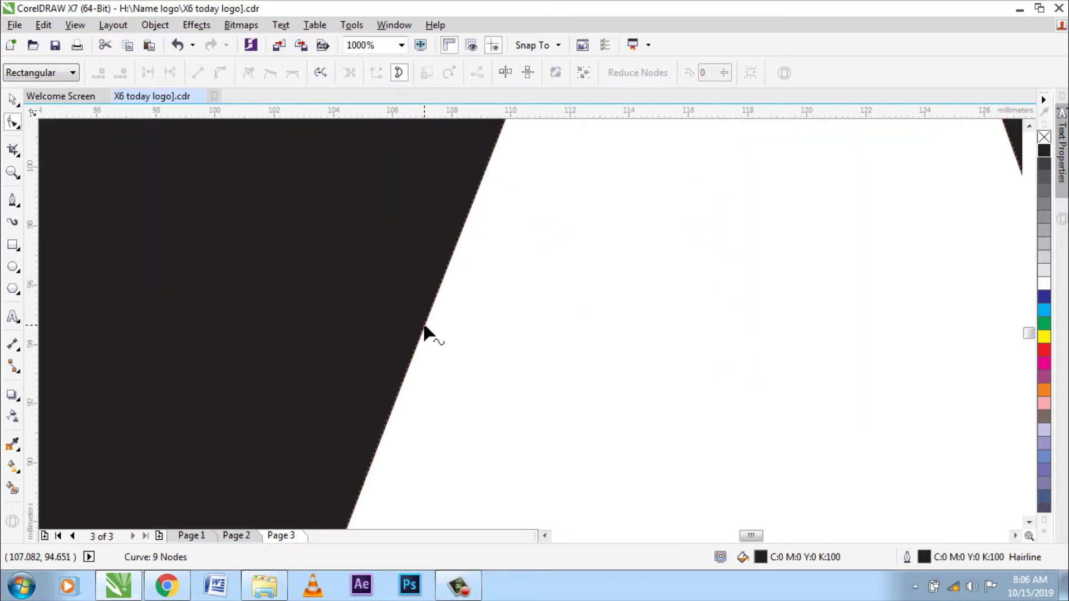
pyautogui.rightClick(424, 327)
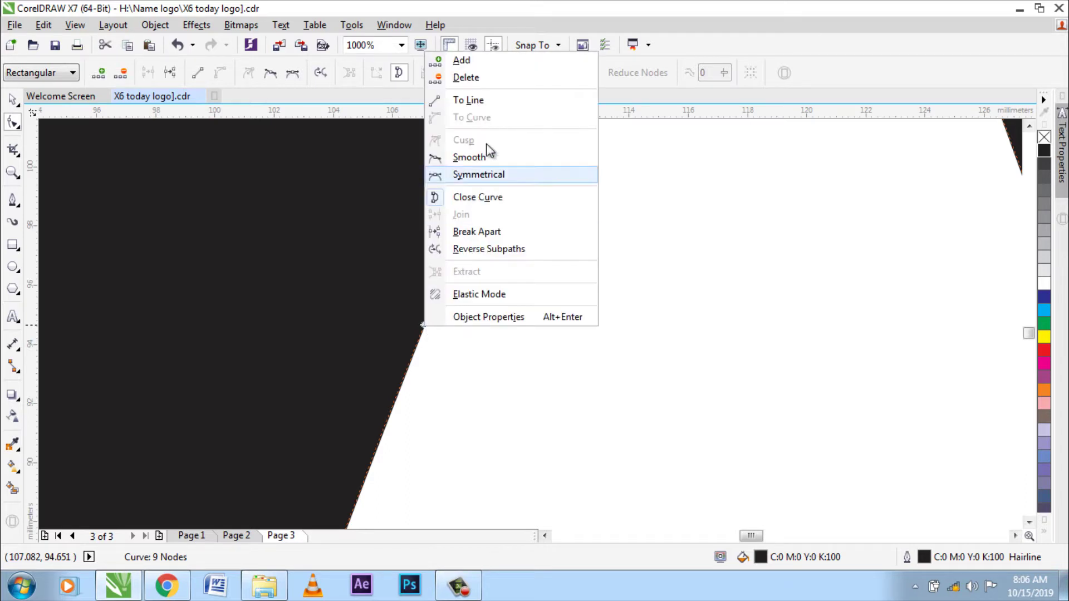
pyautogui.click(488, 107)
pyautogui.scroll(-4, 473, 222)
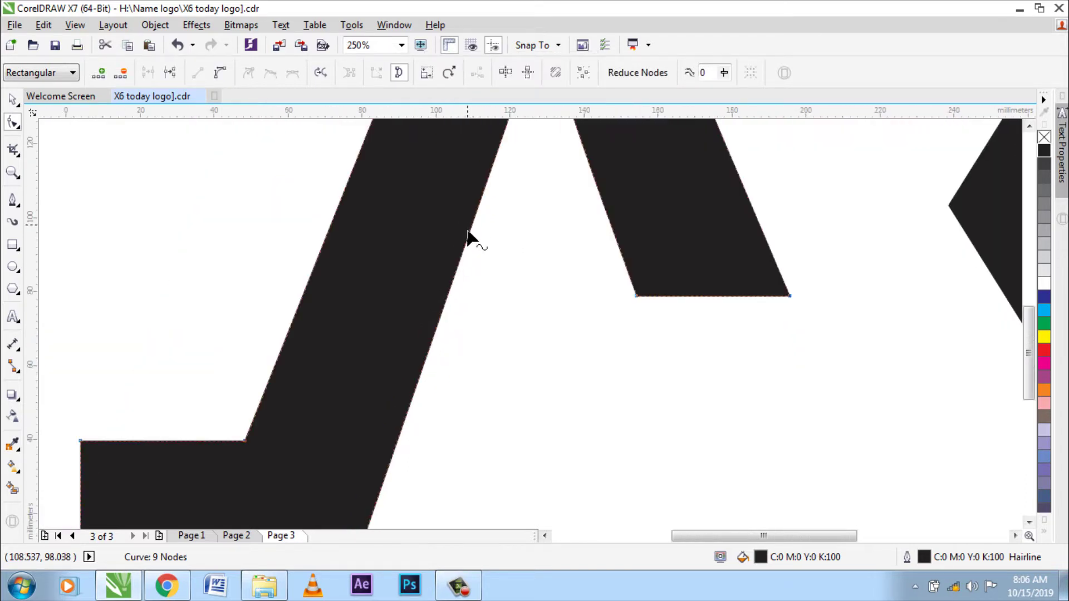
# Move the K's chevron left so its point overlaps the lower end of the A's right leg
pyautogui.press('space')
pyautogui.click(499, 329)
pyautogui.scroll(1, 557, 185)
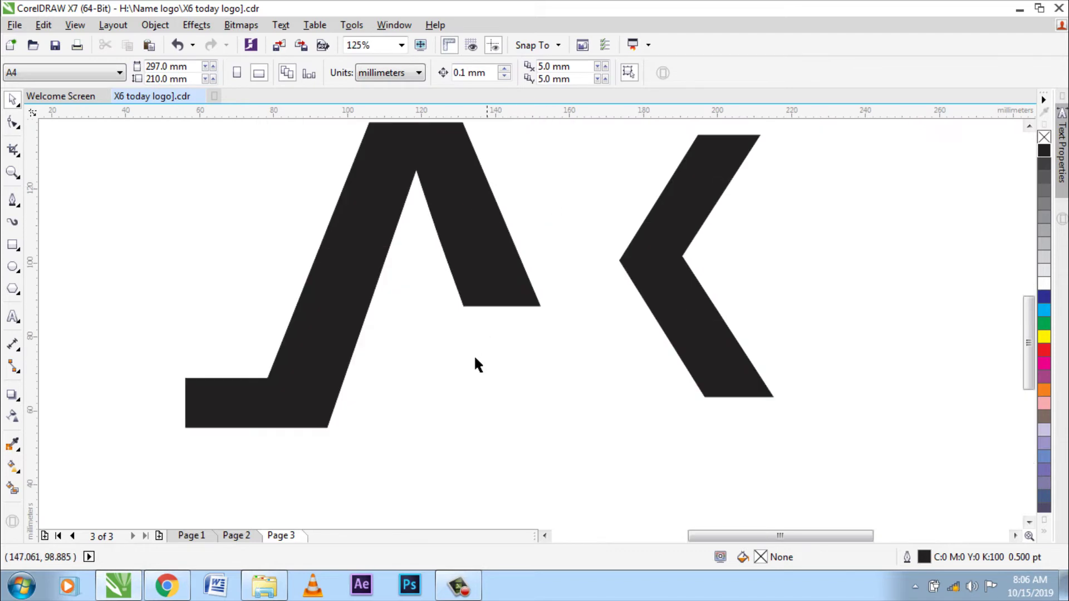
pyautogui.scroll(-1, 386, 403)
pyautogui.click(518, 354)
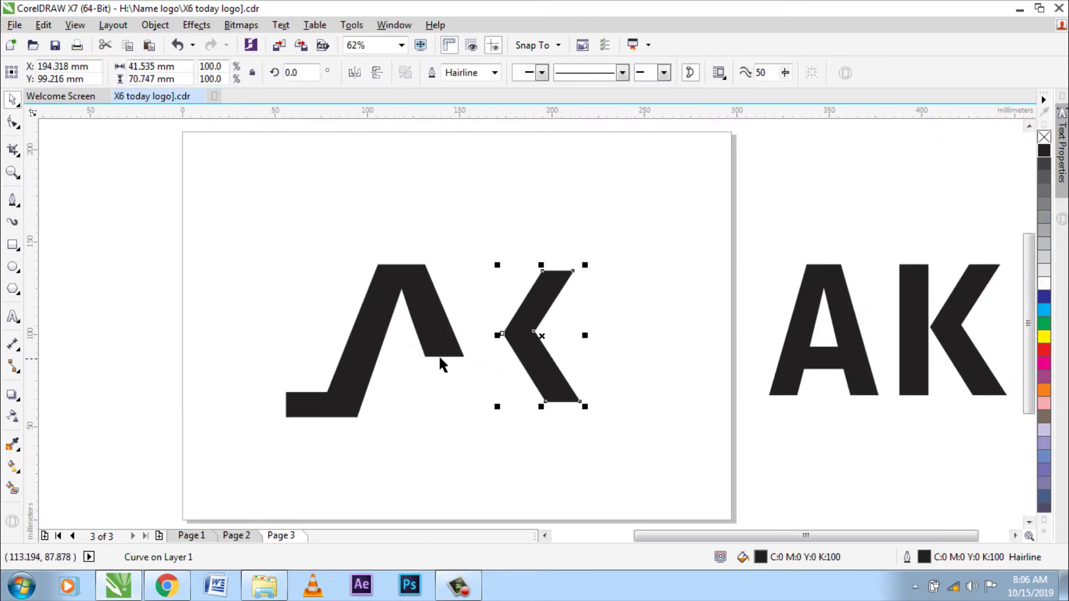
pyautogui.scroll(1, 438, 355)
pyautogui.moveTo(595, 359); pyautogui.dragTo(526, 362)
pyautogui.click(629, 329)
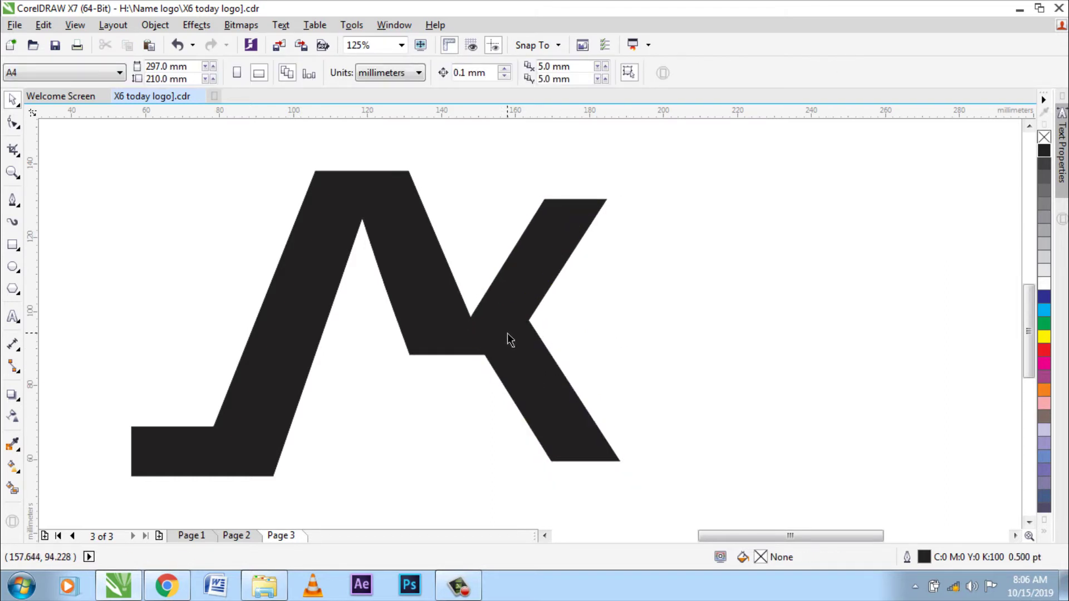
# Shift the chevron slightly down and right to about X 167.4 mm, Y 95.0 mm
pyautogui.scroll(1, 506, 332)
pyautogui.click(498, 343)
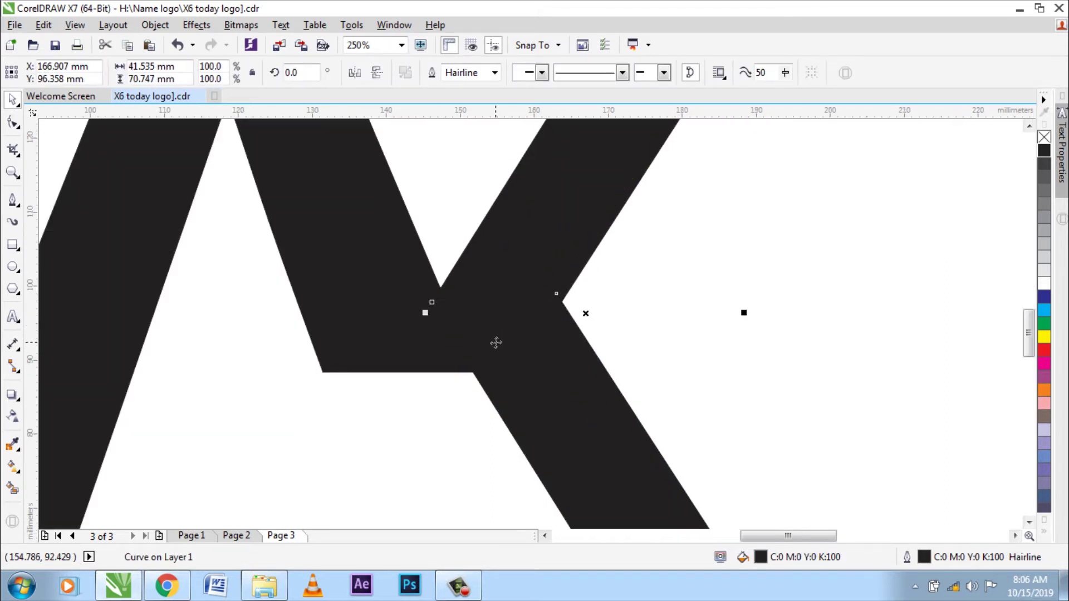
pyautogui.scroll(-2, 496, 341)
pyautogui.click(643, 358)
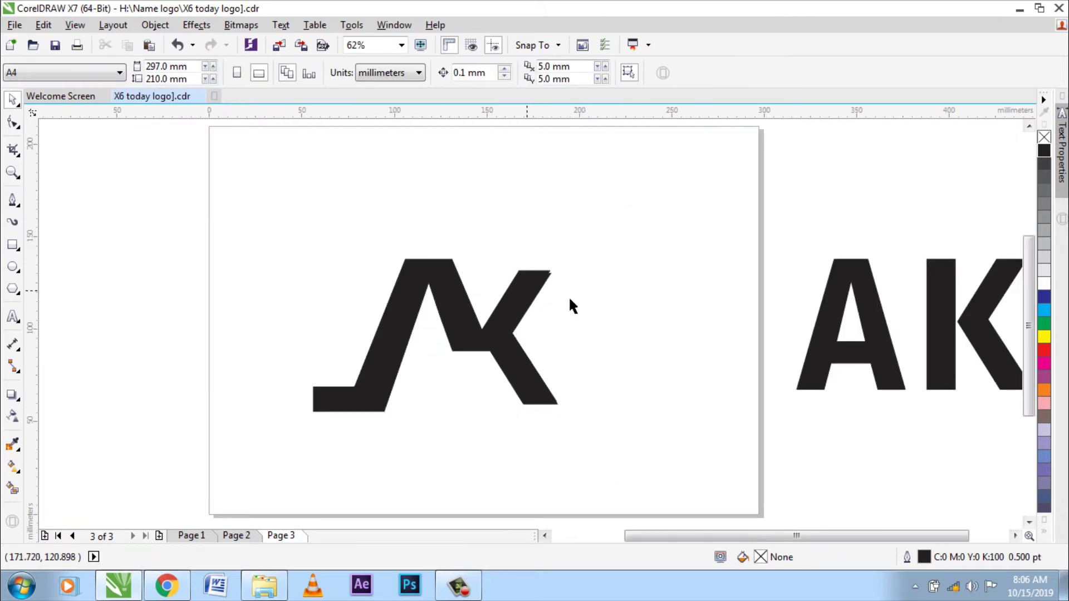
pyautogui.moveTo(526, 289); pyautogui.dragTo(636, 296)
pyautogui.press('Delete')
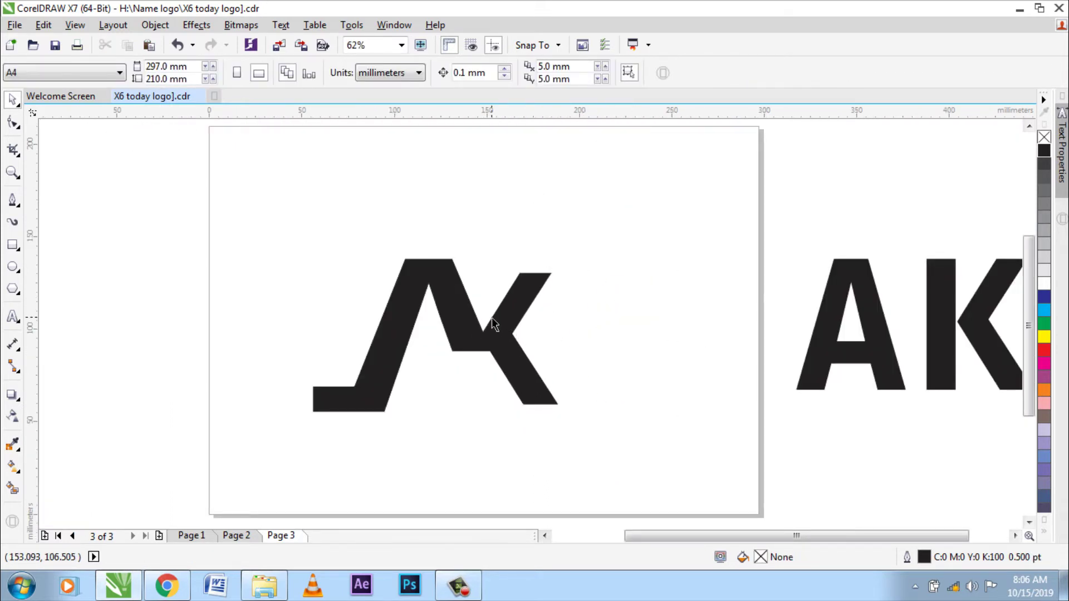
pyautogui.scroll(1, 501, 340)
pyautogui.scroll(-1, 502, 334)
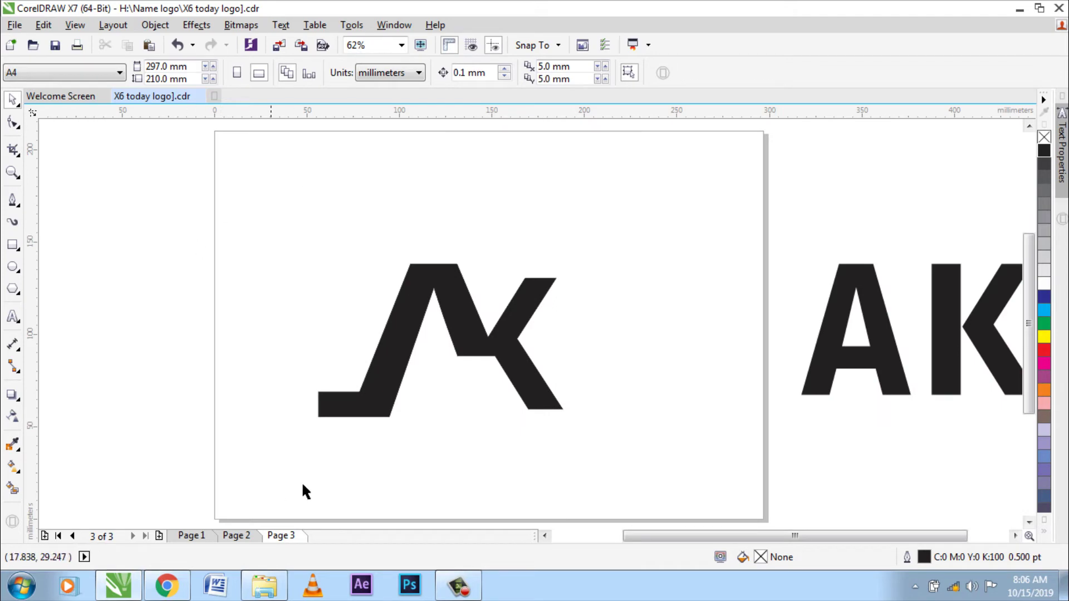
# Fill both the A and the chevron with cyan and remove their outlines
pyautogui.moveTo(628, 471); pyautogui.dragTo(241, 186)
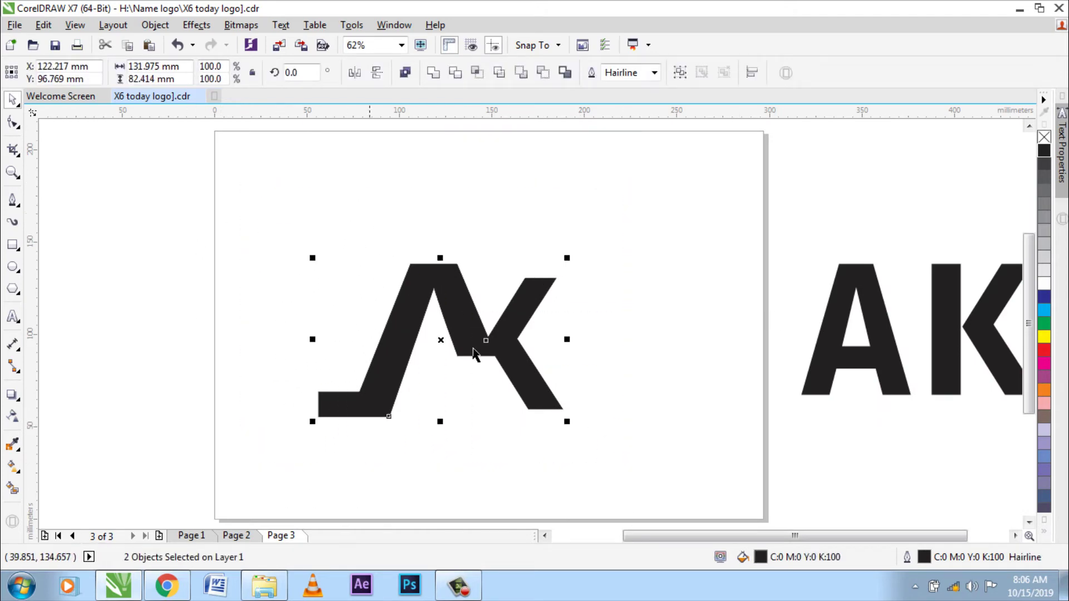
pyautogui.click(1045, 311)
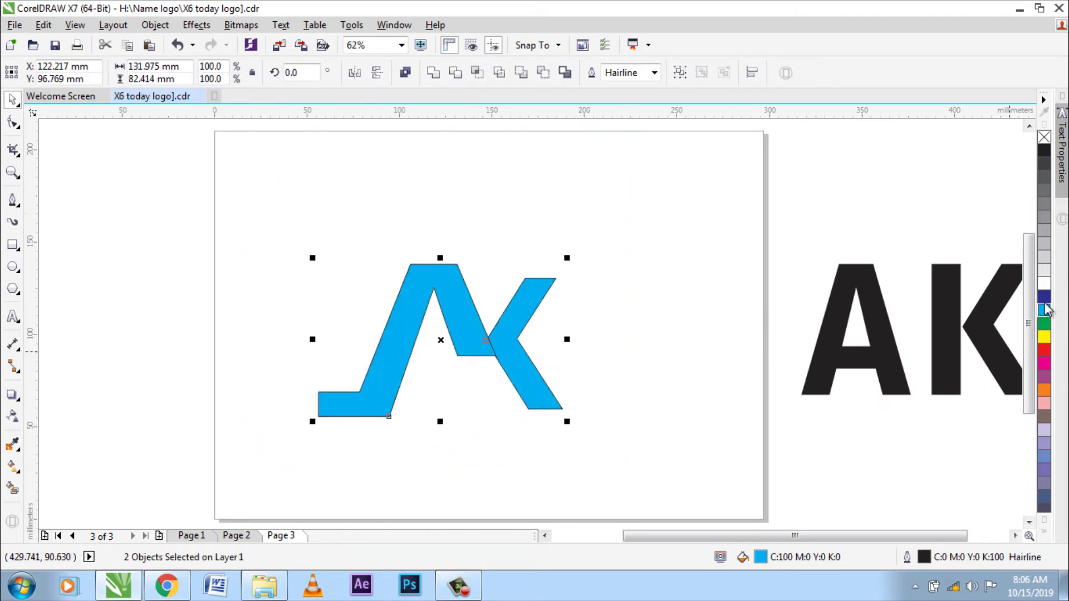
pyautogui.rightClick(1044, 137)
pyautogui.click(722, 236)
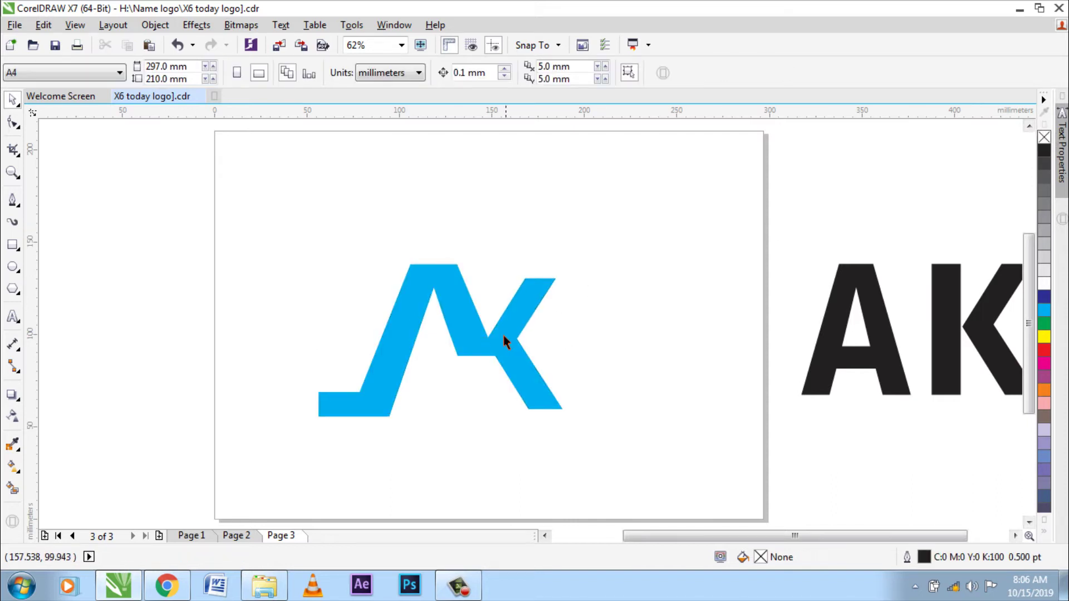
# Recolour the A and the chevron with red fill (C:0 M:100 Y:100 K:0)
pyautogui.click(440, 295)
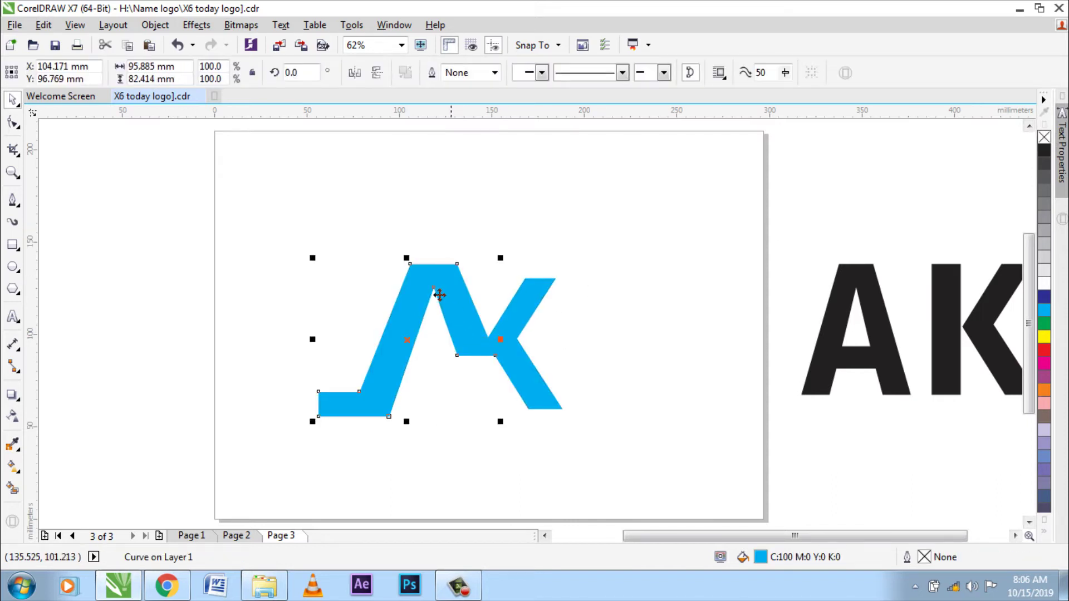
pyautogui.click(1044, 350)
pyautogui.click(613, 310)
pyautogui.click(517, 345)
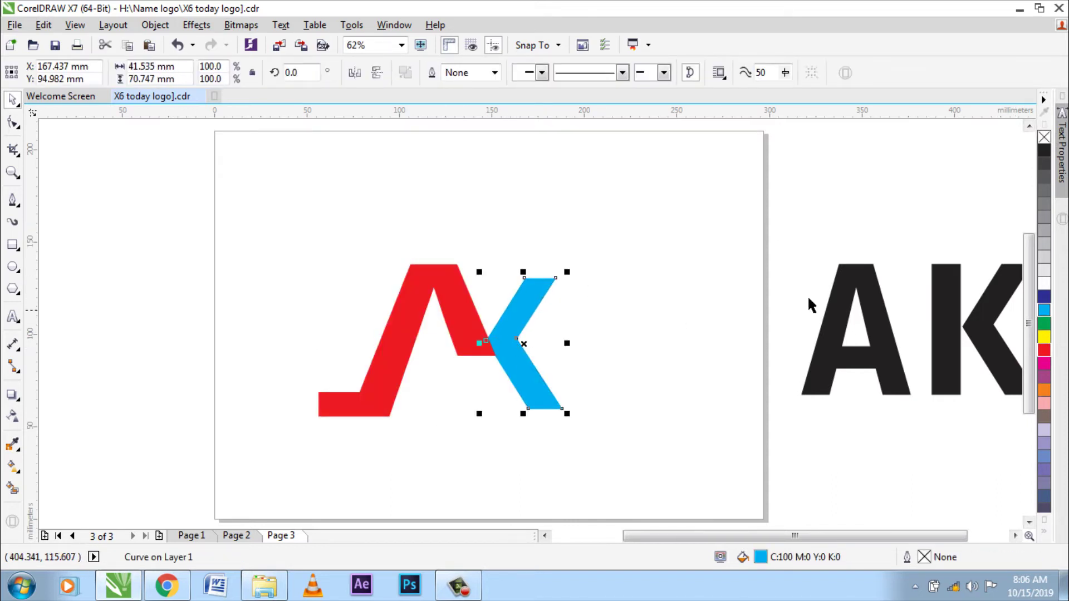
pyautogui.click(1044, 350)
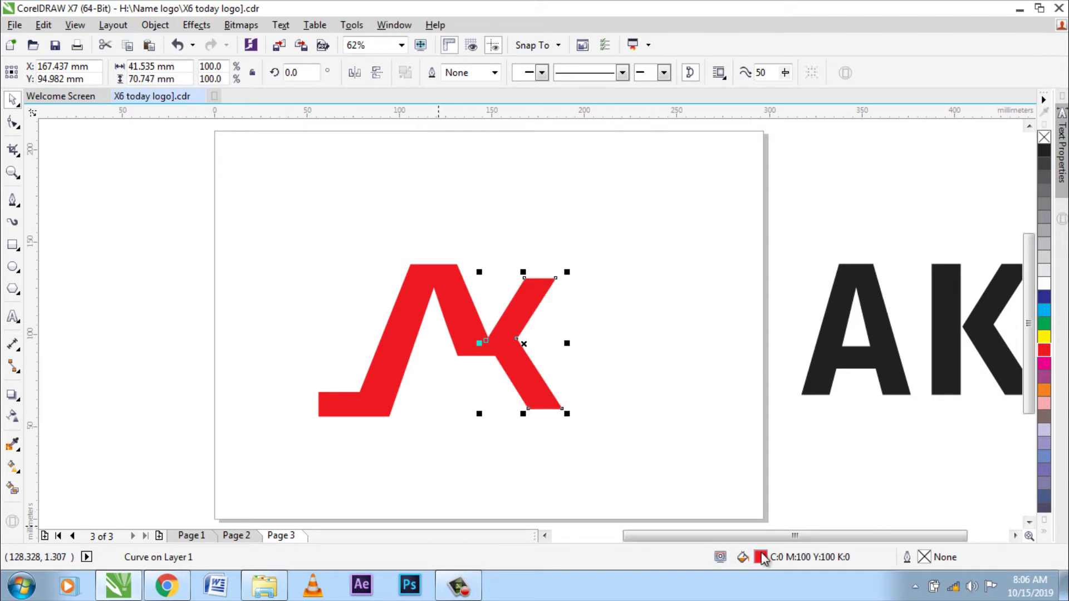
# Darken the K chevron's uniform fill to a deep red with M 100, Y 100 and K 21, leaving the A bright red
pyautogui.hotkey('shift', 'F11')
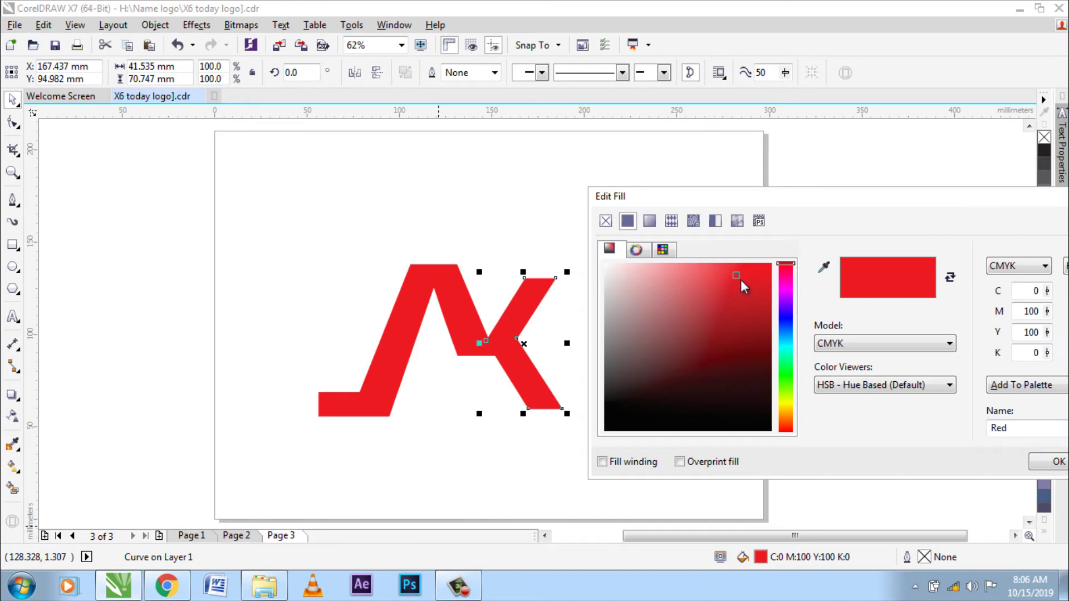
pyautogui.click(746, 310)
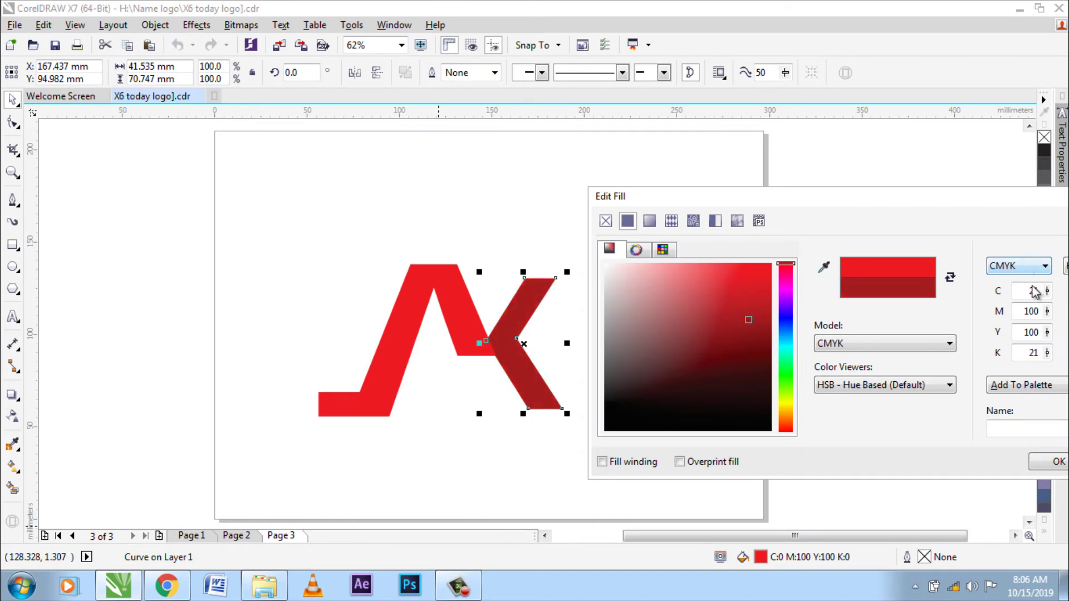
pyautogui.click(1049, 461)
pyautogui.click(733, 312)
# Examine the two-tone logo up close, including where the dark red chevron meets the red A
pyautogui.scroll(-1, 493, 339)
pyautogui.scroll(1, 492, 339)
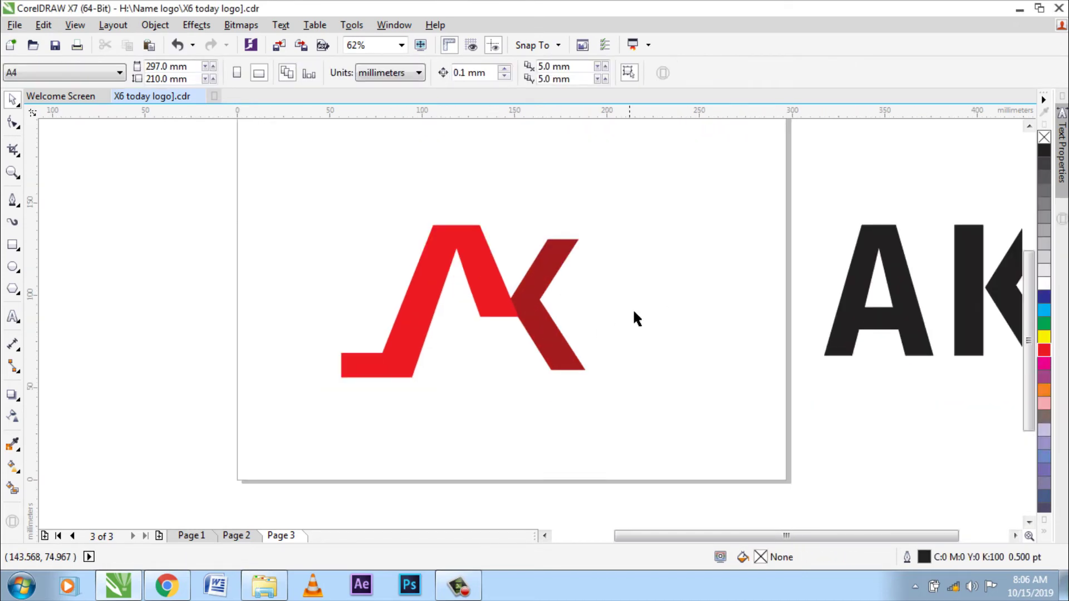
pyautogui.scroll(1, 454, 300)
pyautogui.scroll(-1, 288, 301)
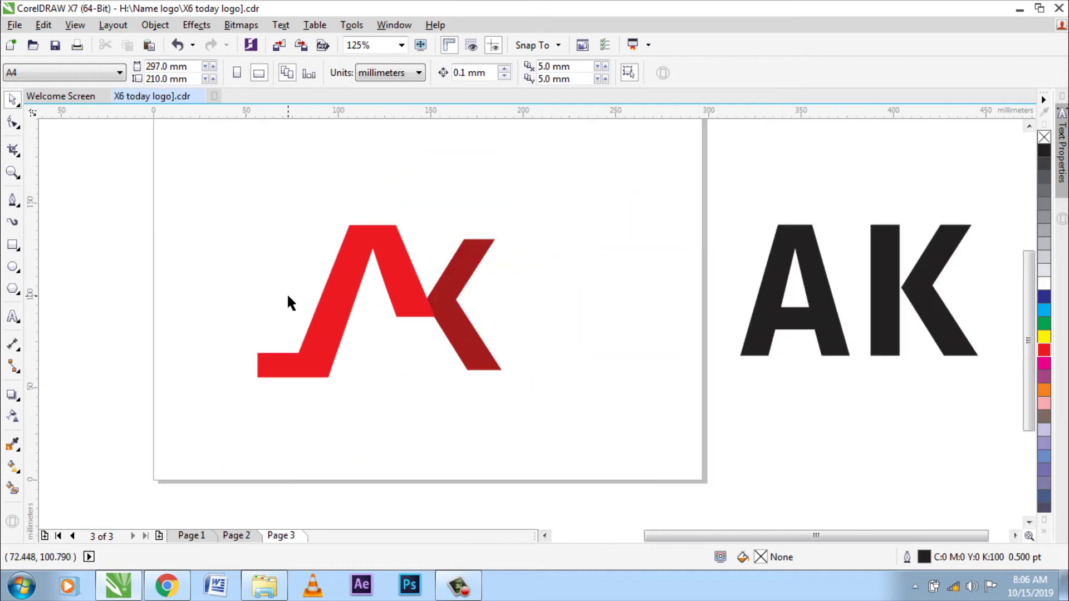
pyautogui.press('z')
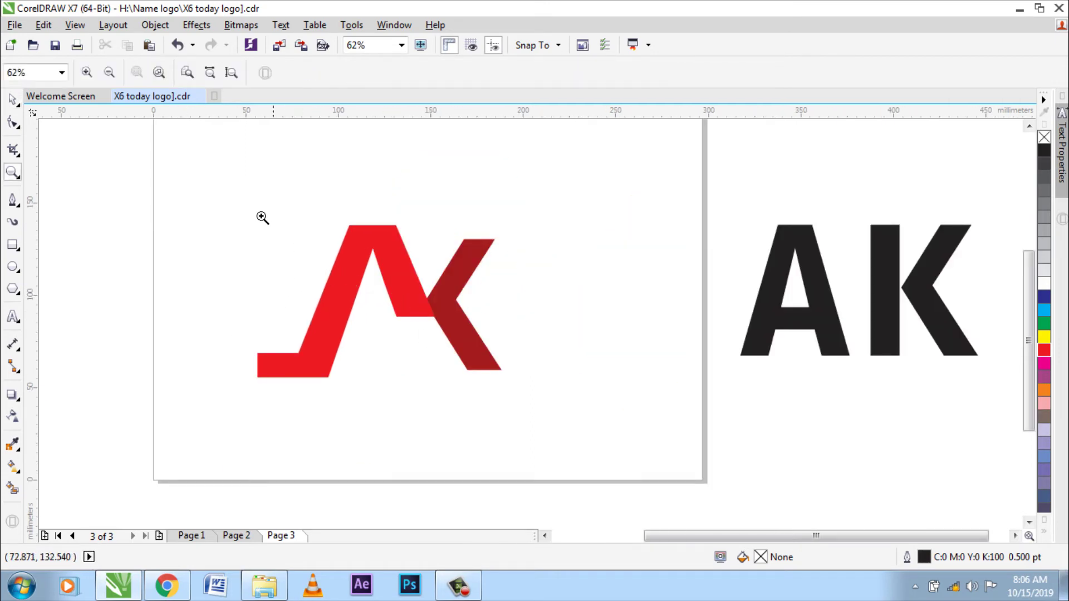
pyautogui.moveTo(154, 182); pyautogui.dragTo(689, 467)
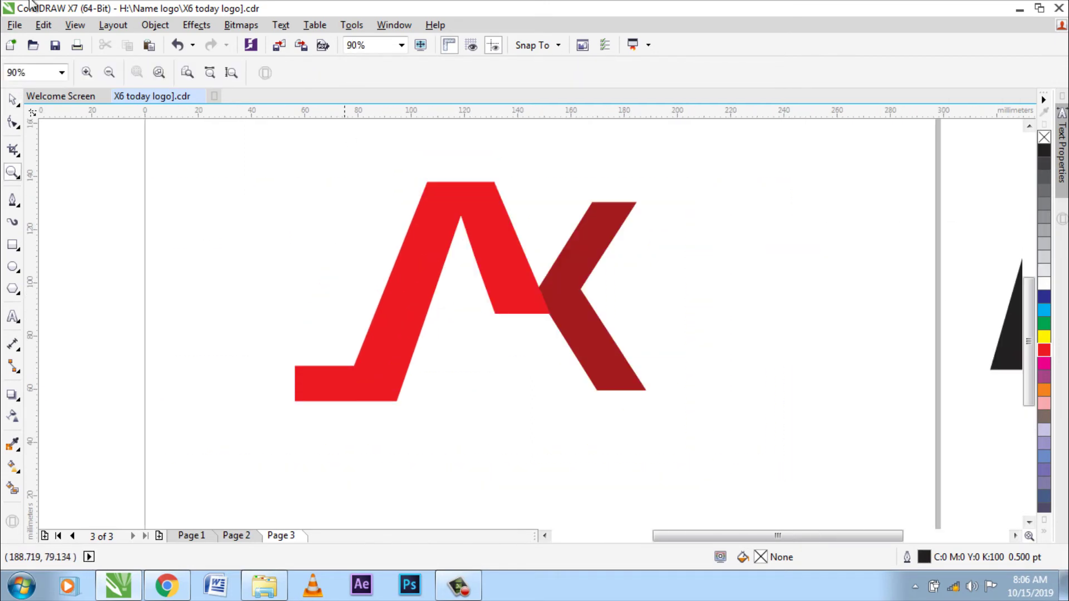
pyautogui.press('space')
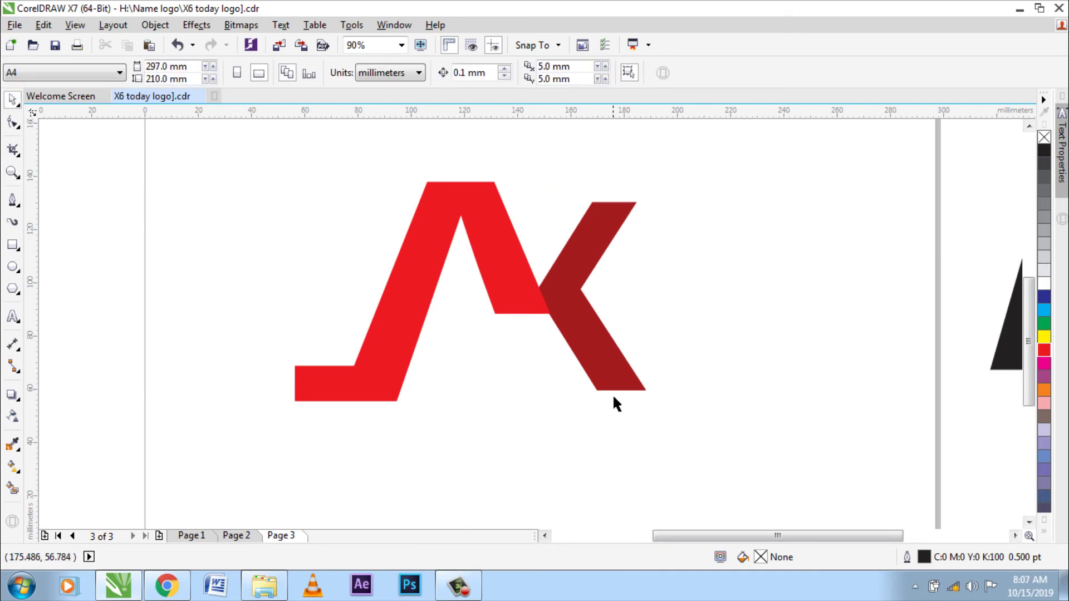
# Move the black AK text directly beside the logo's right side, to about X 255.8 mm, Y 97.8 mm, for comparison
pyautogui.scroll(-1, 540, 354)
pyautogui.moveTo(800, 333); pyautogui.dragTo(613, 341)
pyautogui.press('z')
pyautogui.moveTo(391, 238); pyautogui.dragTo(847, 418)
pyautogui.press('space')
pyautogui.scroll(-1, 553, 294)
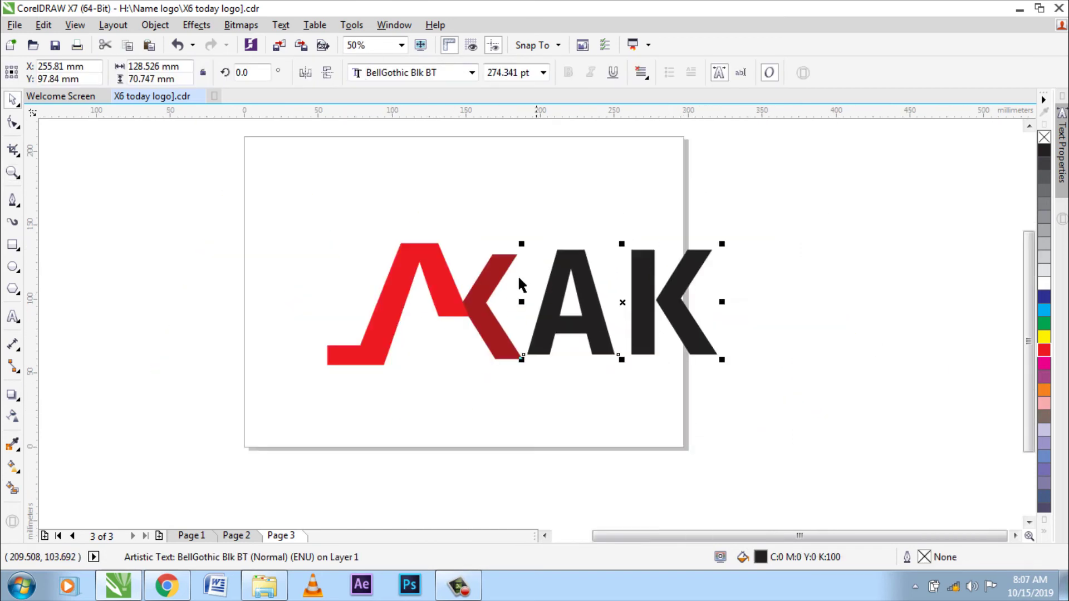
pyautogui.press('z')
pyautogui.moveTo(276, 203); pyautogui.dragTo(775, 382)
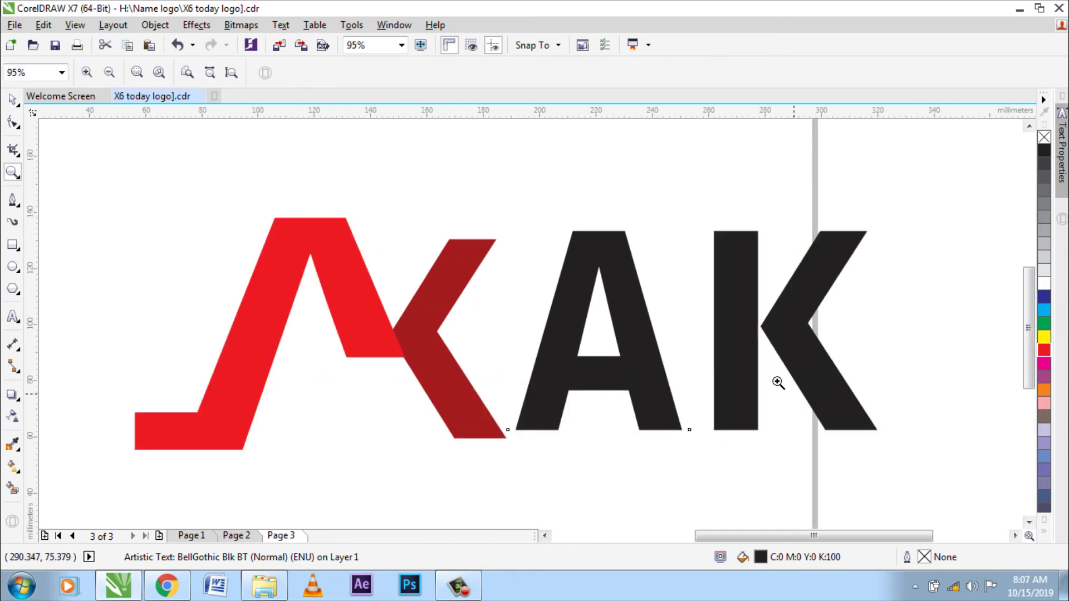
pyautogui.press('space')
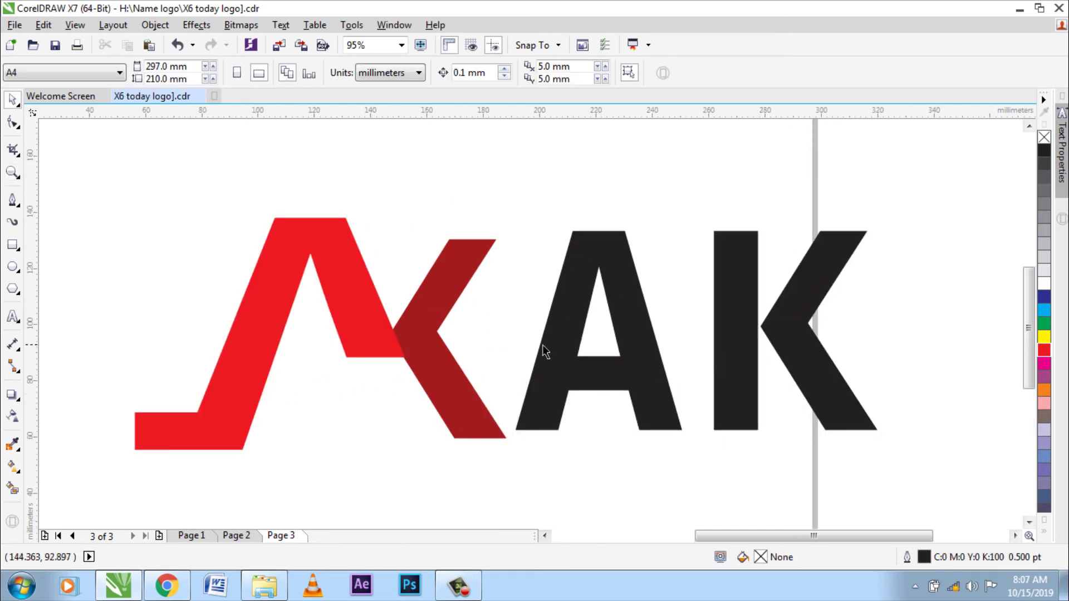
# Move the black AK text away from the logo to just outside the page's right edge
pyautogui.scroll(-1, 544, 339)
pyautogui.moveTo(593, 343); pyautogui.dragTo(757, 338)
pyautogui.press('z')
pyautogui.moveTo(233, 210); pyautogui.dragTo(950, 425)
pyautogui.press('space')
pyautogui.click(315, 132)
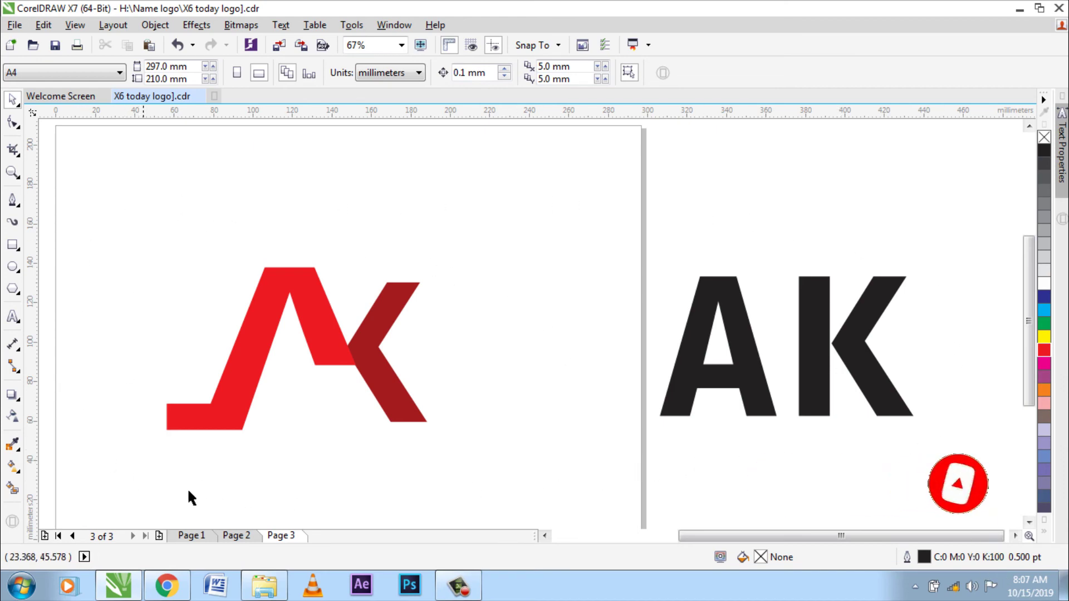
pyautogui.hscroll(-2, 483, 490)
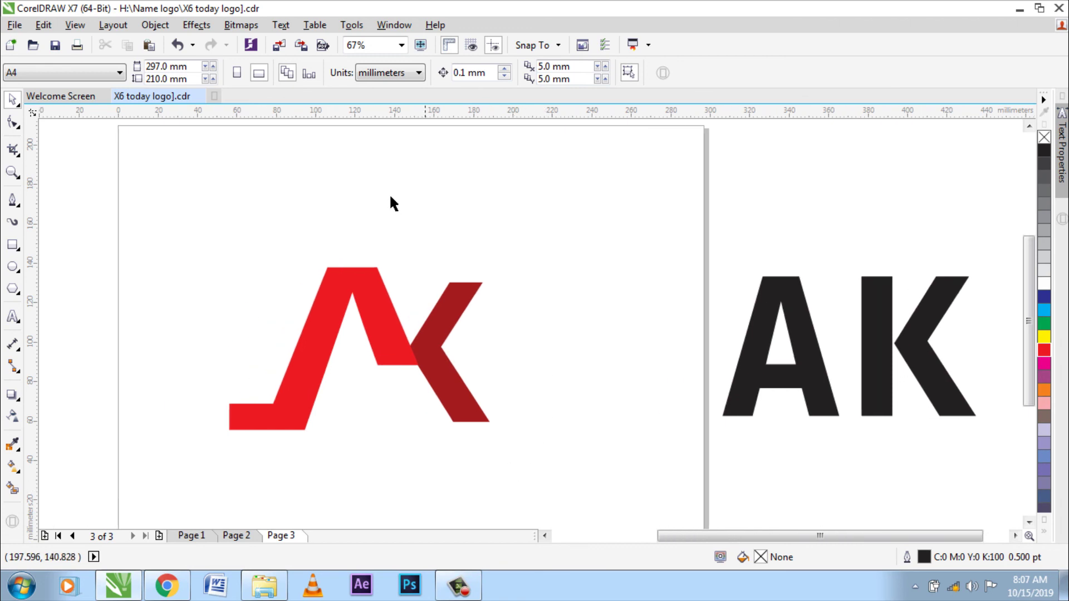